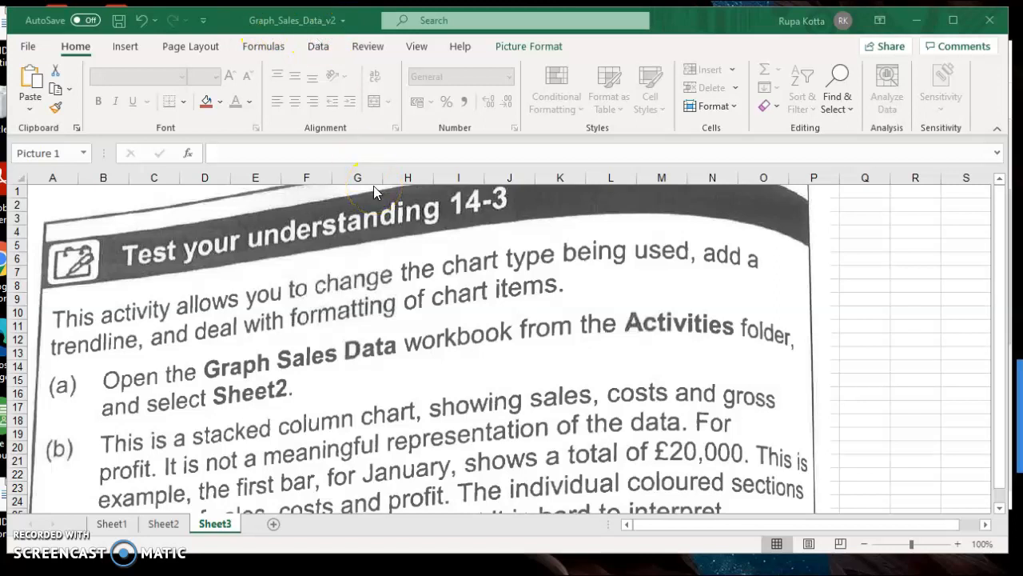
Open Sheet2 and view its sales data table together with the Sales and Cost Comparison chart
{"action": "left_click", "coordinate": [160, 523]}
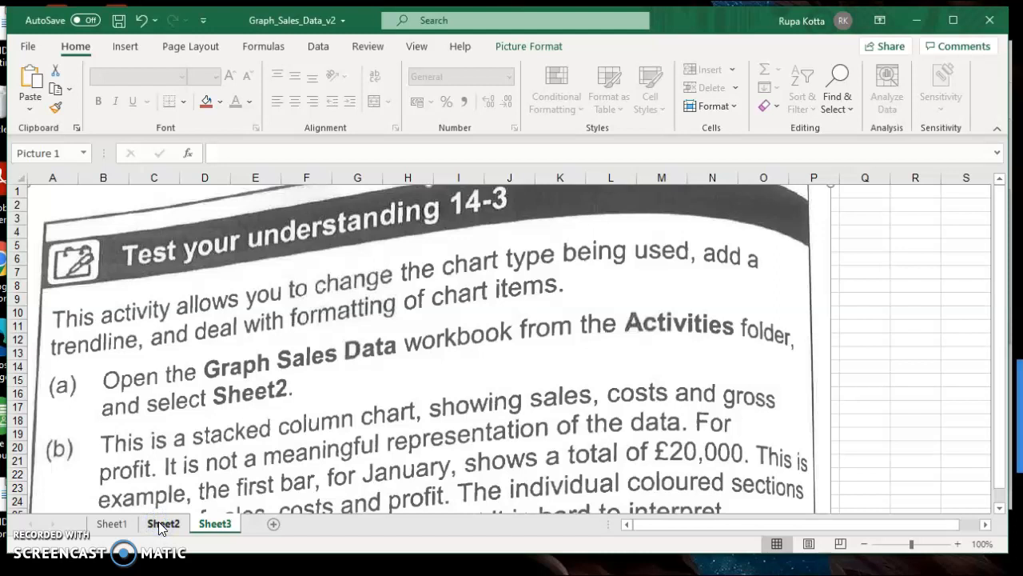
{"action": "left_click", "coordinate": [162, 524]}
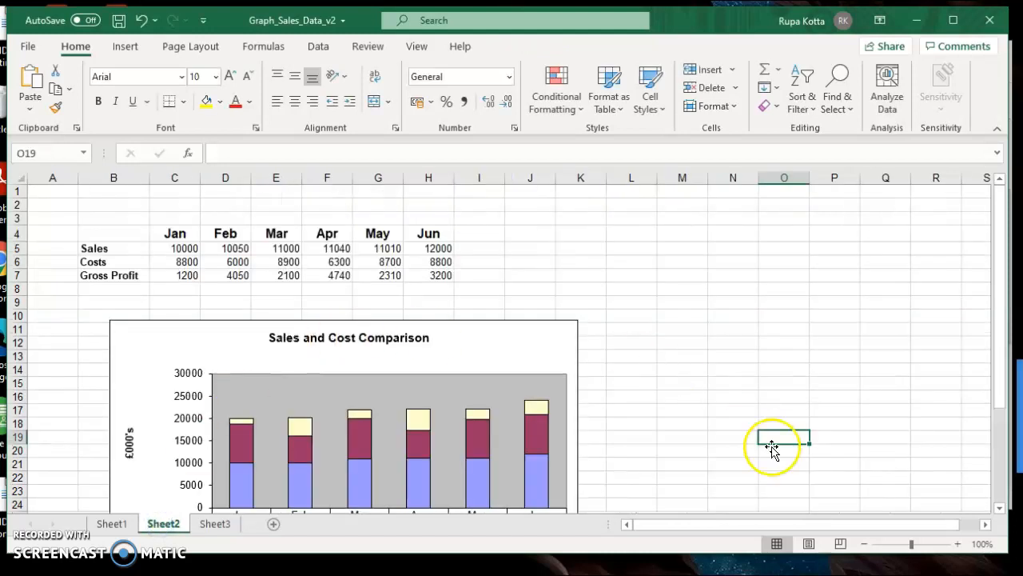
{"action": "left_click", "coordinate": [999, 507]}
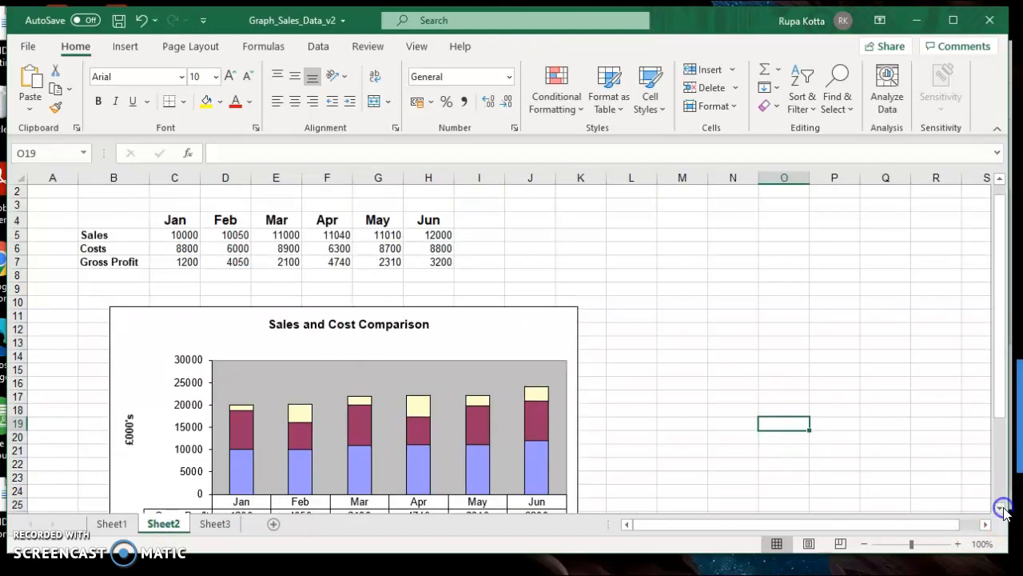
{"action": "left_click", "coordinate": [1000, 508]}
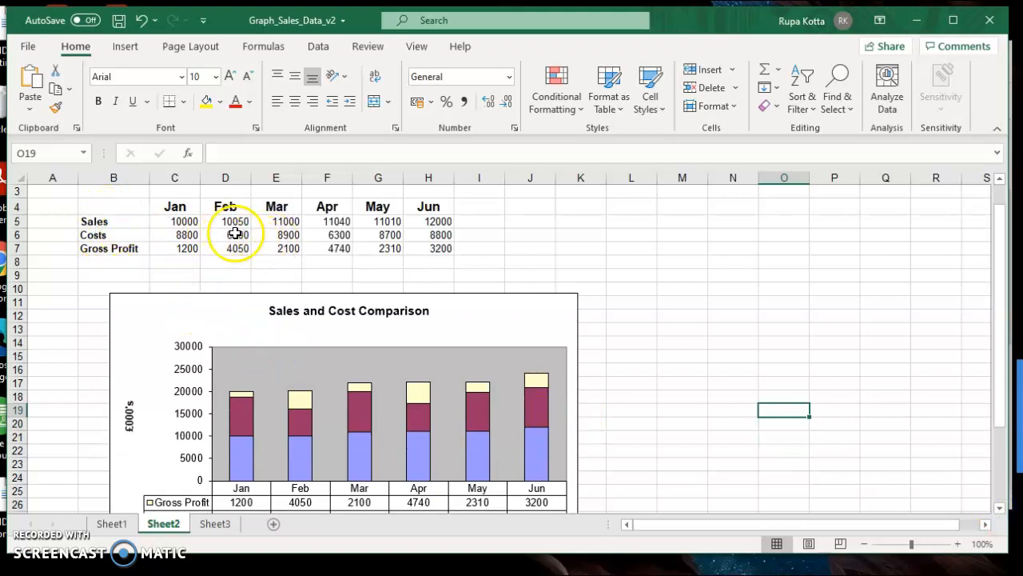
Examine the Sales, Costs and Gross Profit series in the stacked column chart, comparing their January sections
{"action": "left_click", "coordinate": [242, 468]}
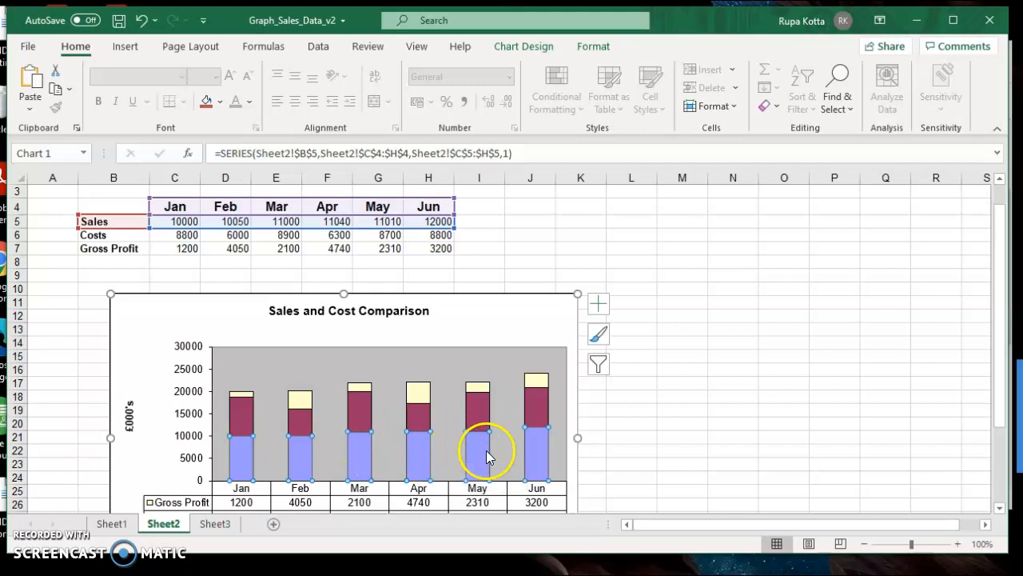
{"action": "left_click", "coordinate": [251, 416]}
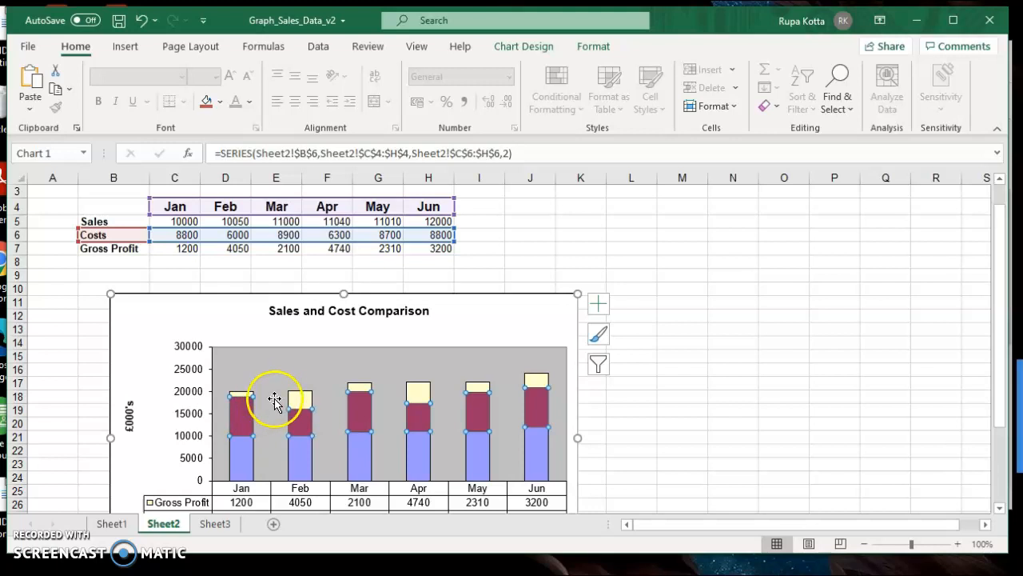
{"action": "left_click", "coordinate": [300, 397]}
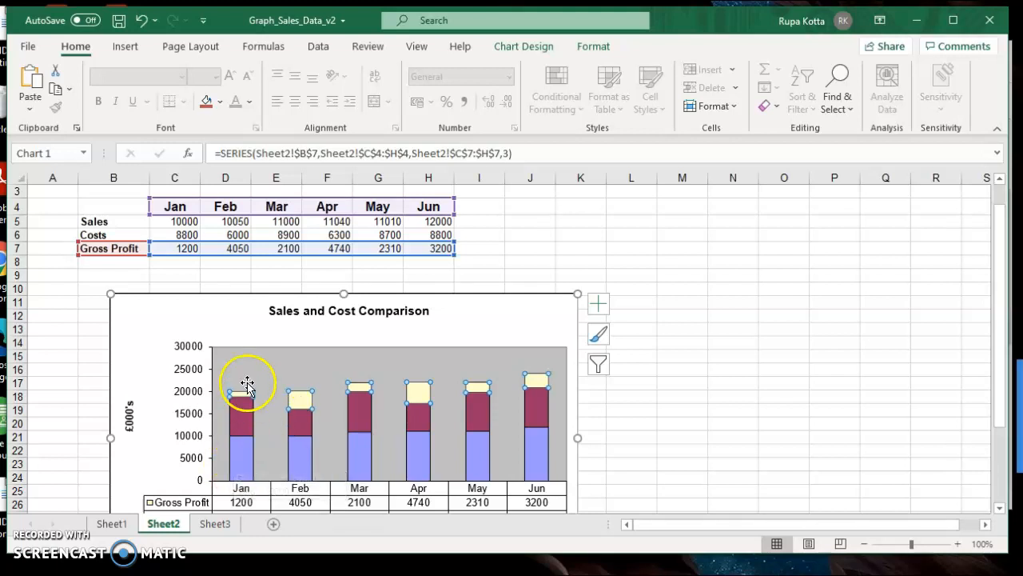
{"action": "left_click", "coordinate": [245, 476]}
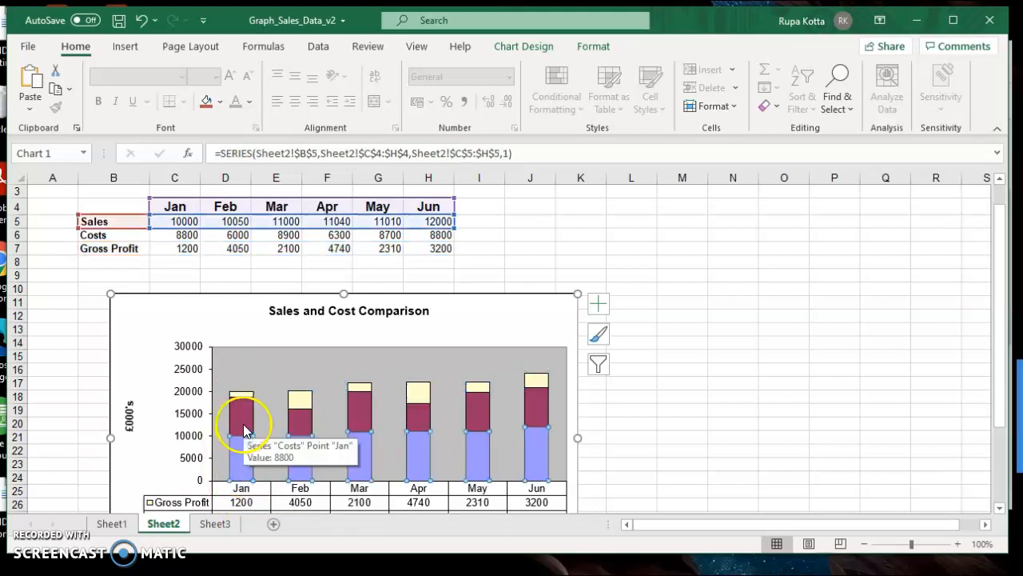
{"action": "left_click", "coordinate": [245, 432]}
{"action": "left_click", "coordinate": [243, 394]}
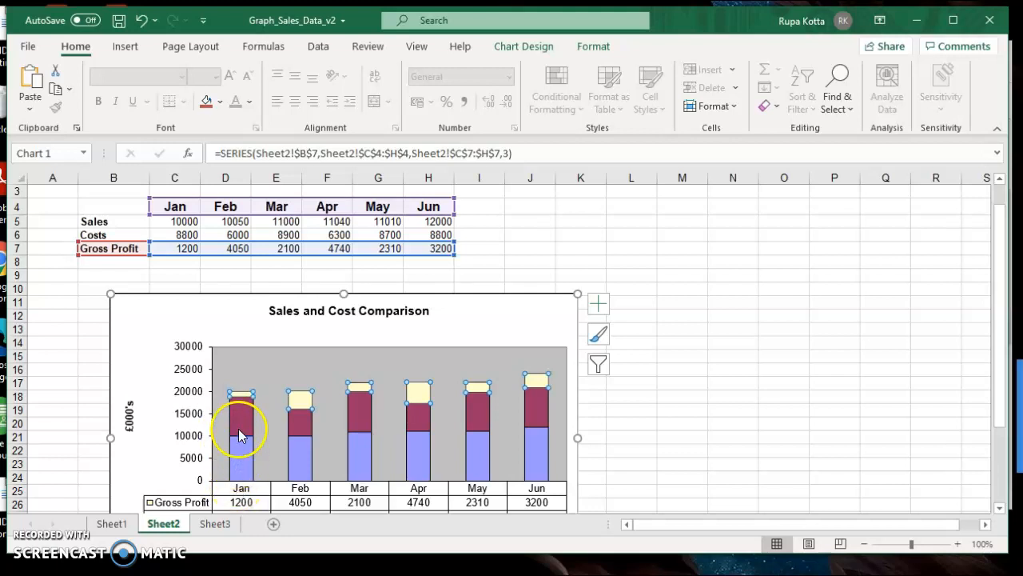
{"action": "mouse_move", "coordinate": [239, 396]}
{"action": "mouse_move", "coordinate": [241, 415]}
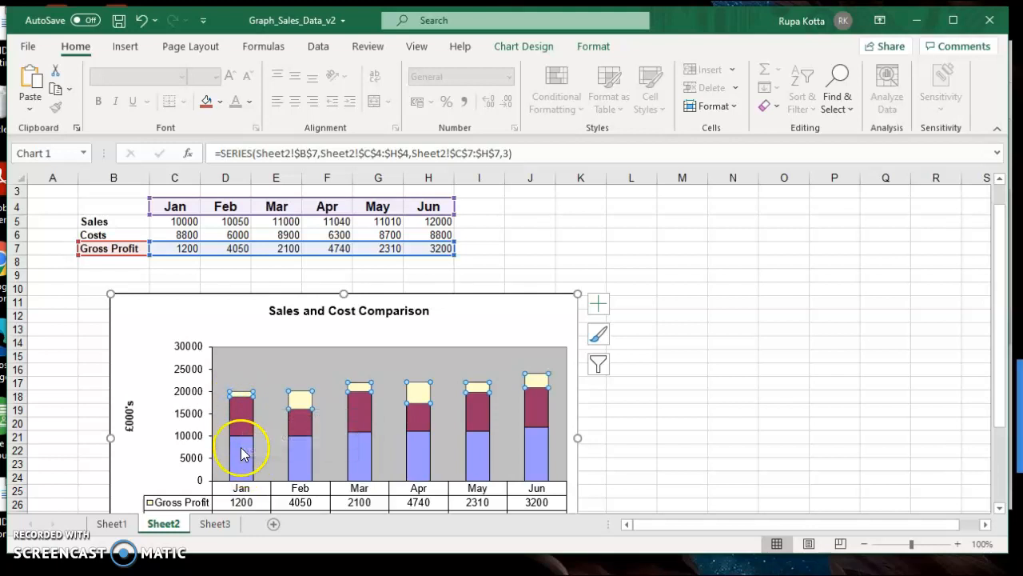
{"action": "left_click", "coordinate": [241, 448]}
{"action": "left_click", "coordinate": [243, 415]}
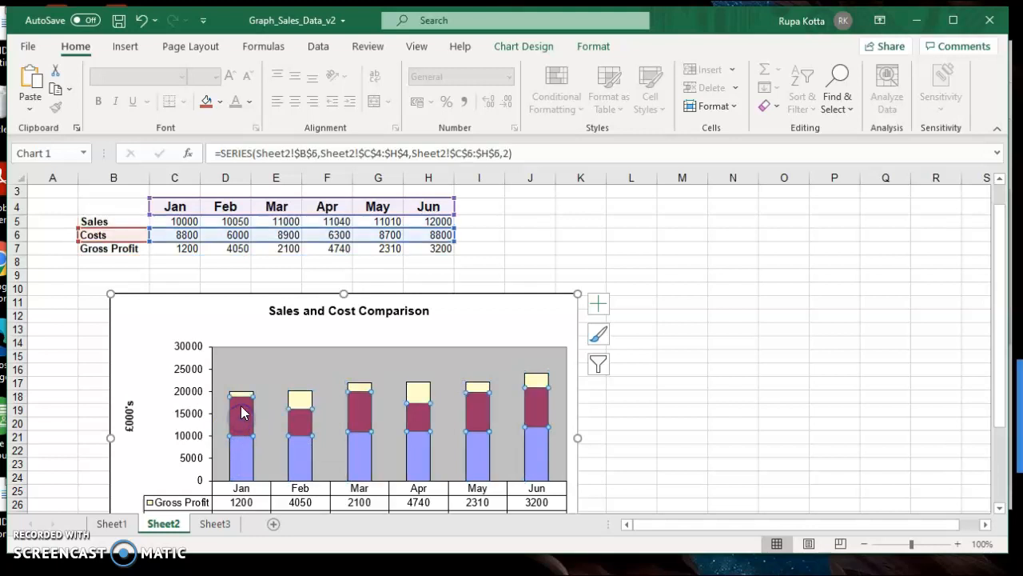
{"action": "left_click", "coordinate": [244, 396]}
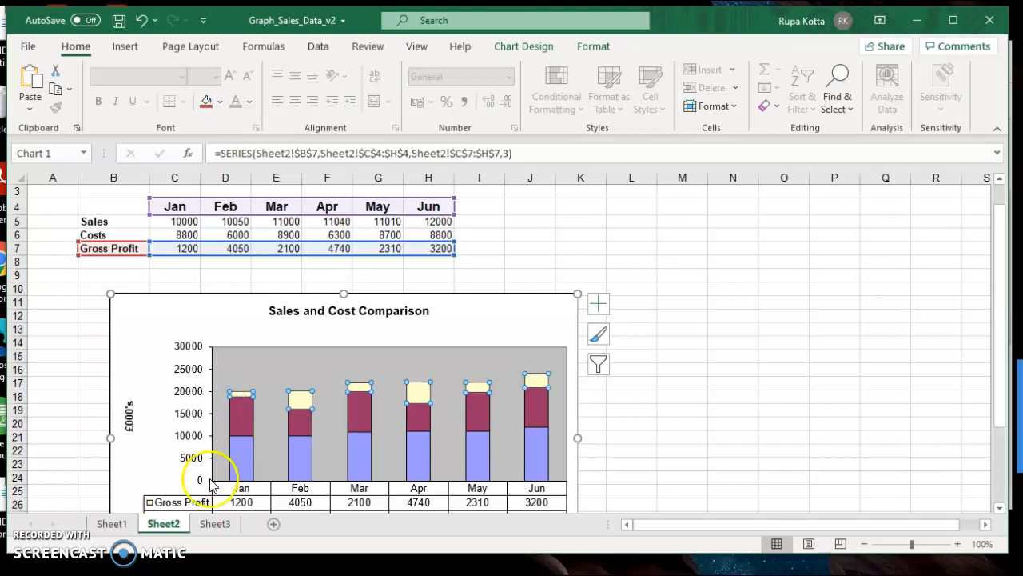
Read exercise instructions (b) and (c) on Sheet3 about the stacked column chart and the gross profit series
{"action": "left_click", "coordinate": [213, 523]}
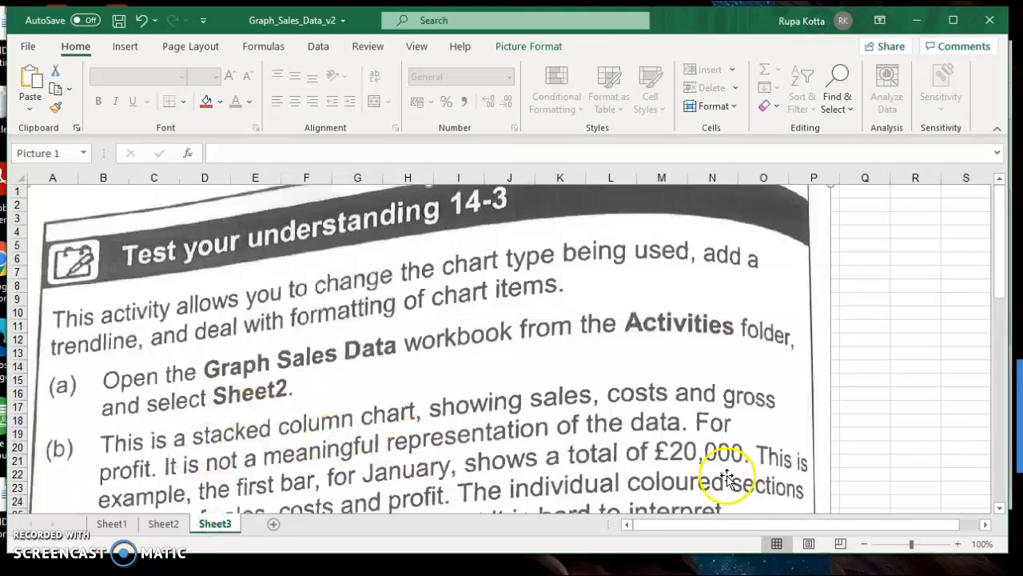
{"action": "left_click", "coordinate": [1000, 508]}
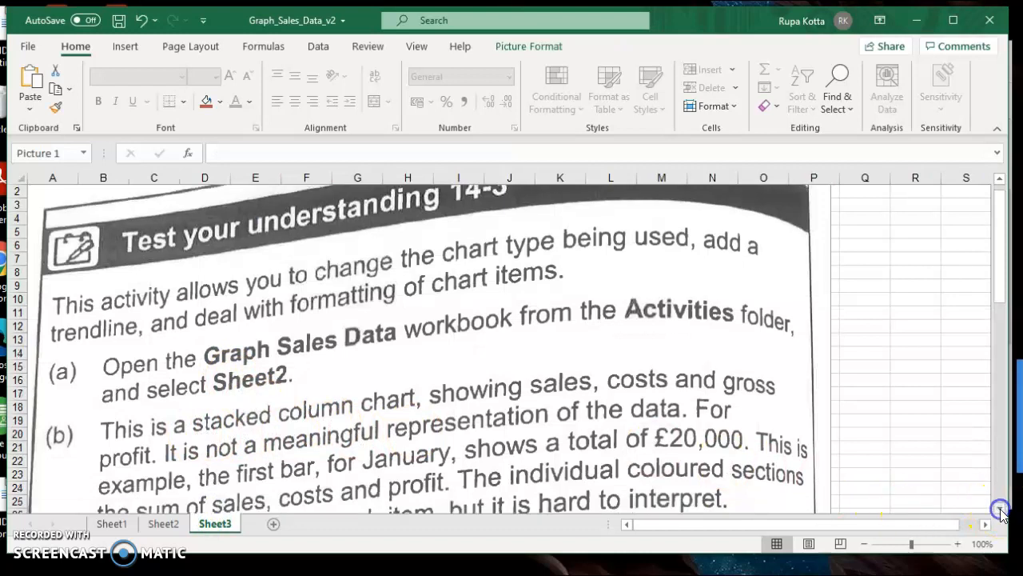
{"action": "left_click", "coordinate": [1000, 508]}
{"action": "left_click", "coordinate": [1000, 509]}
{"action": "left_click", "coordinate": [1000, 509]}
{"action": "left_click", "coordinate": [1000, 509]}
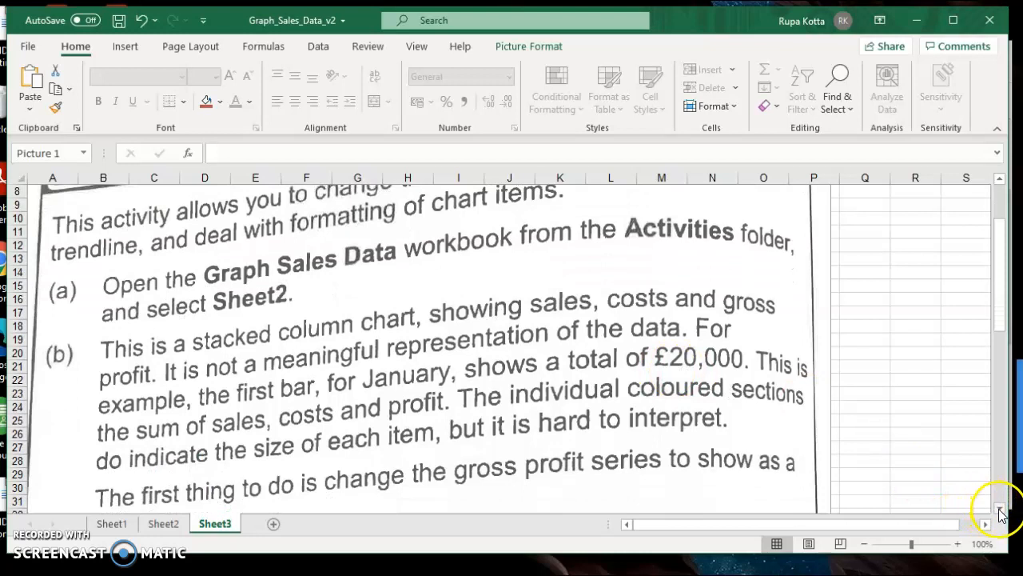
{"action": "left_click", "coordinate": [1000, 509]}
{"action": "left_click", "coordinate": [1000, 509]}
{"action": "left_click", "coordinate": [1000, 508]}
{"action": "left_click", "coordinate": [1000, 508]}
{"action": "left_click", "coordinate": [1000, 510]}
{"action": "left_click", "coordinate": [1000, 510]}
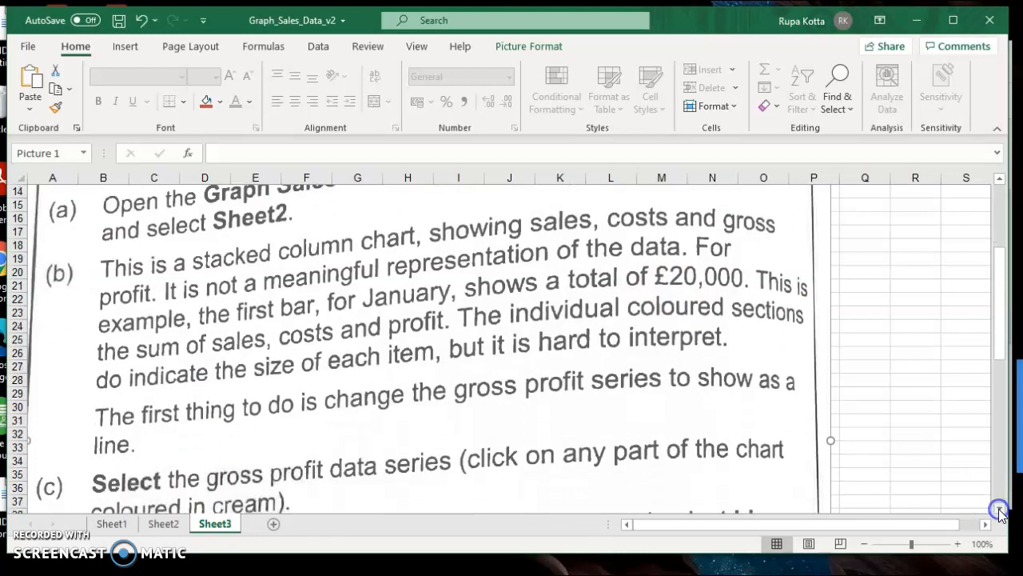
{"action": "left_click", "coordinate": [1000, 510]}
{"action": "left_click", "coordinate": [1000, 510]}
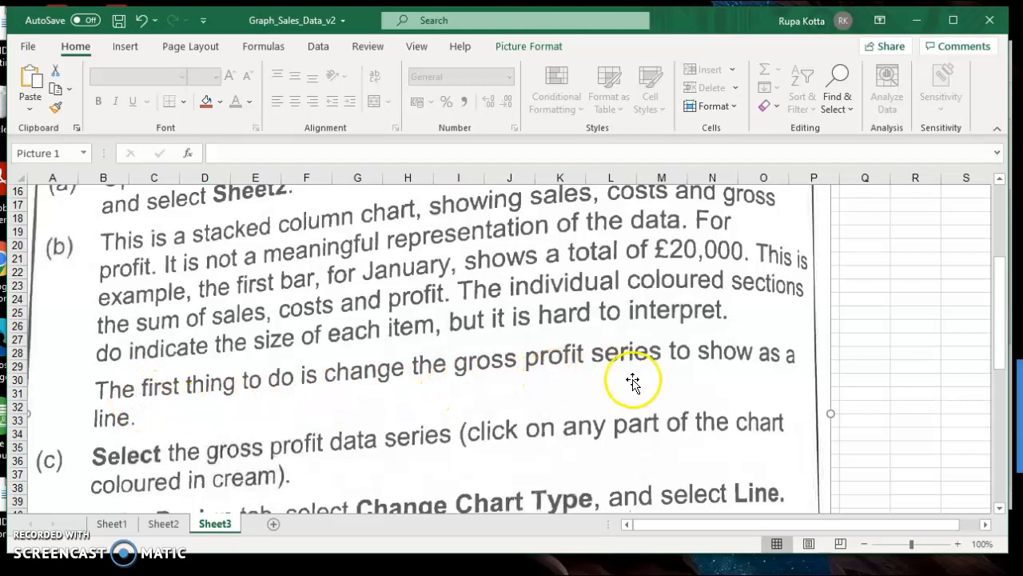
Return to Sheet2 and inspect the Sales, Costs and Gross Profit sections of the chart's February column
{"action": "left_click", "coordinate": [162, 524]}
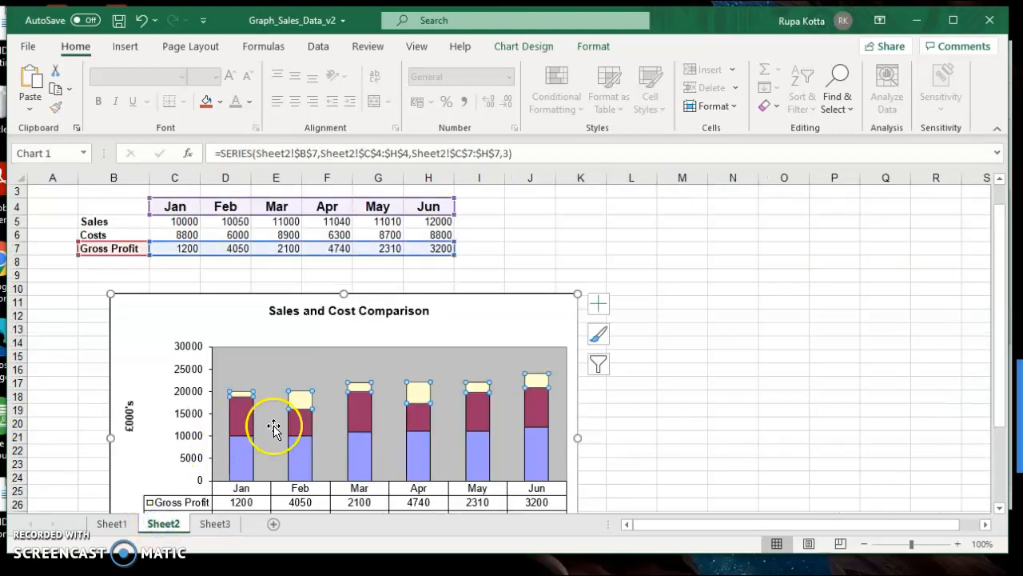
{"action": "left_click", "coordinate": [299, 454]}
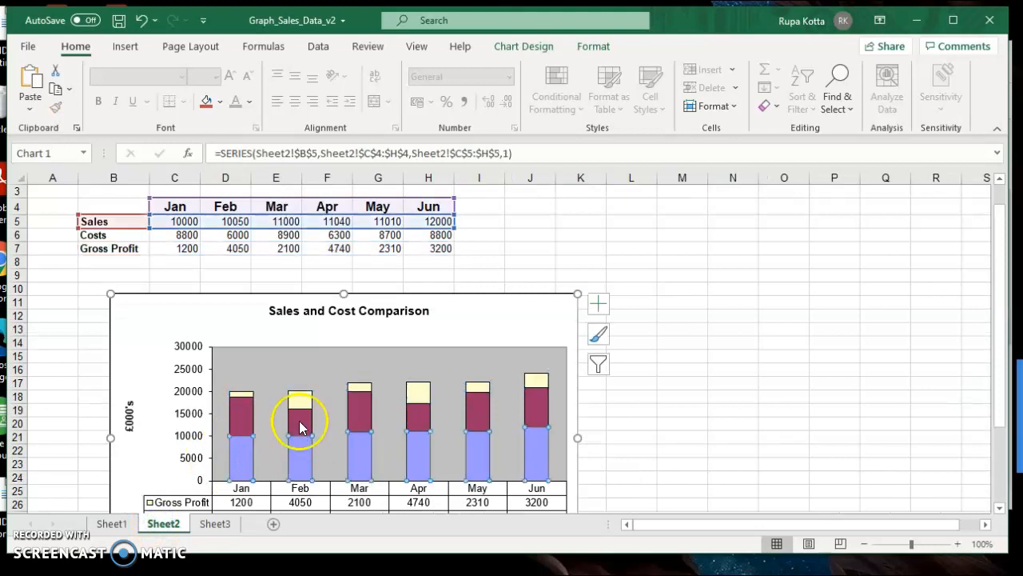
{"action": "left_click", "coordinate": [297, 421]}
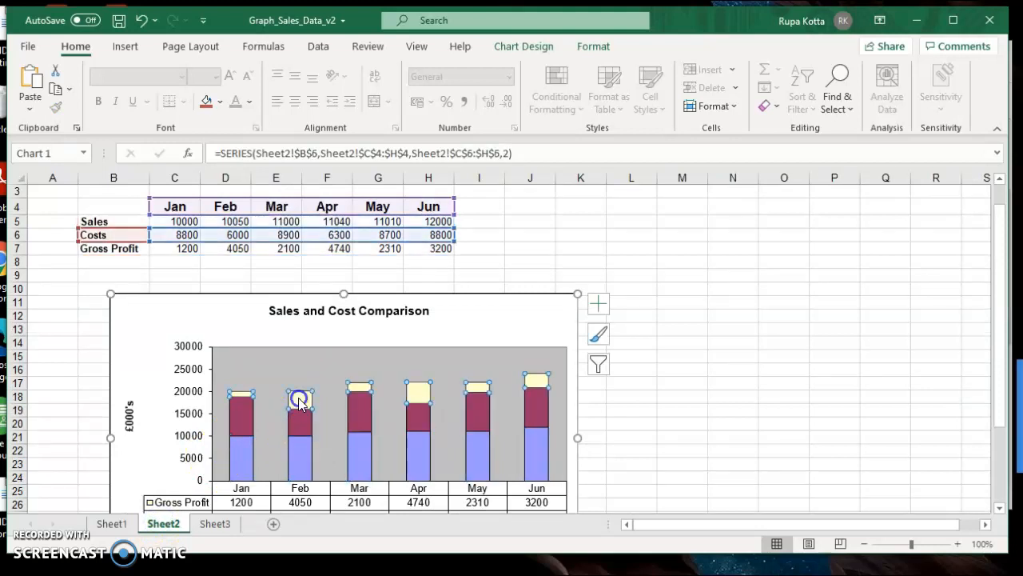
{"action": "left_click", "coordinate": [299, 400]}
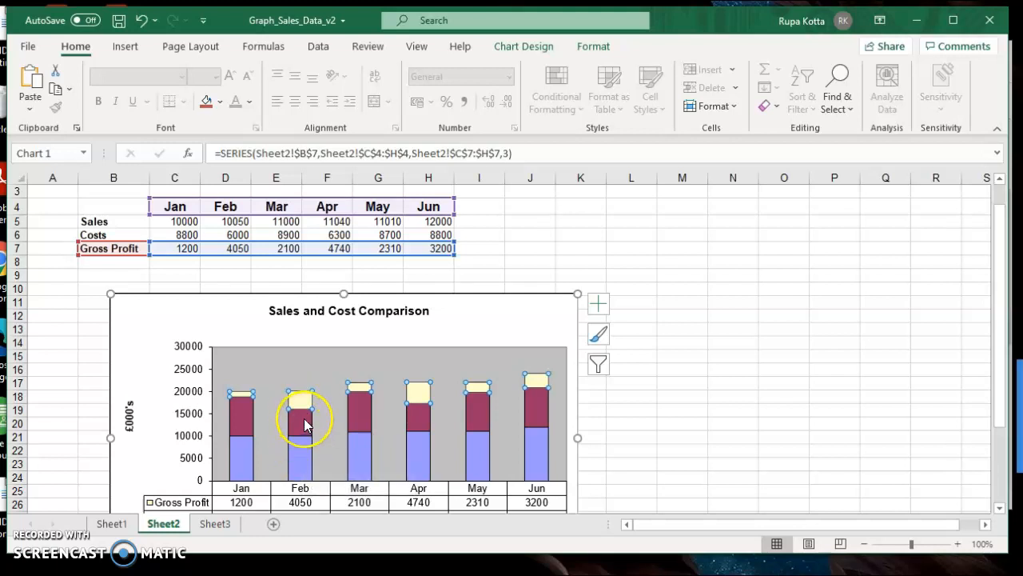
{"action": "mouse_move", "coordinate": [307, 402]}
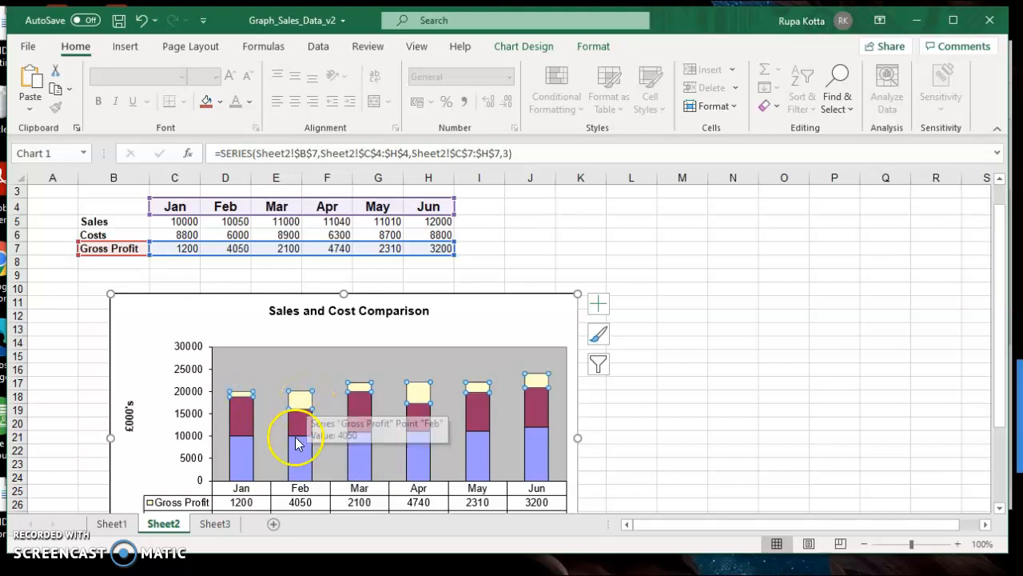
{"action": "mouse_move", "coordinate": [302, 433]}
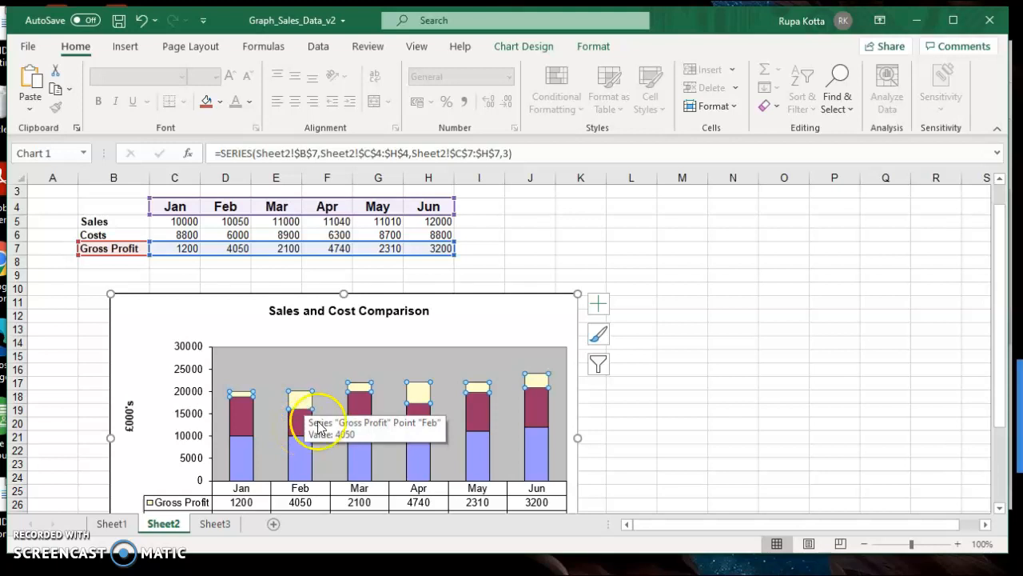
{"action": "left_click", "coordinate": [322, 428]}
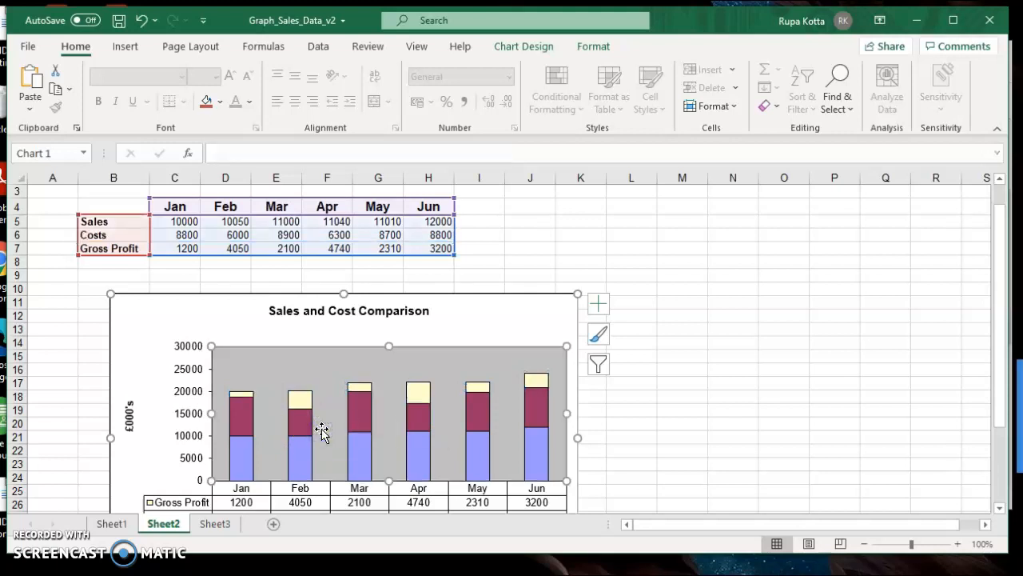
Change the Gross Profit series' chart type to Line, keeping Sales and Costs as stacked columns
{"action": "left_click", "coordinate": [302, 398]}
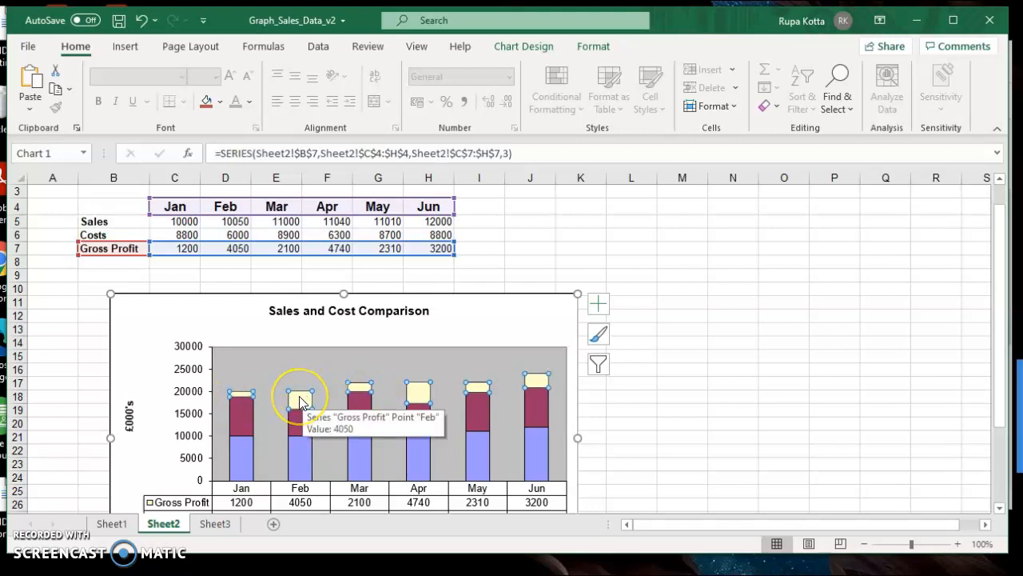
{"action": "right_click", "coordinate": [298, 397]}
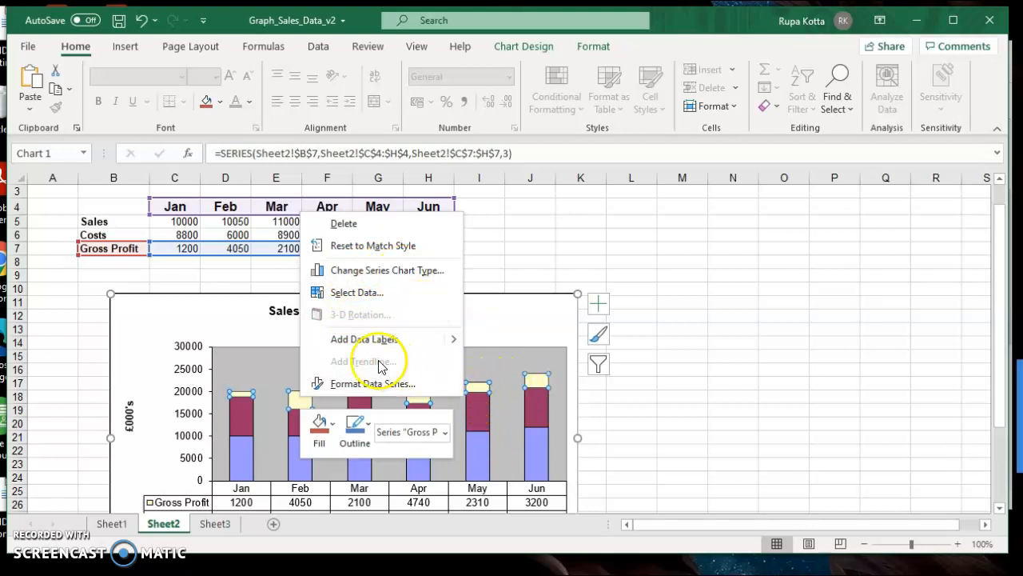
{"action": "left_click", "coordinate": [379, 272]}
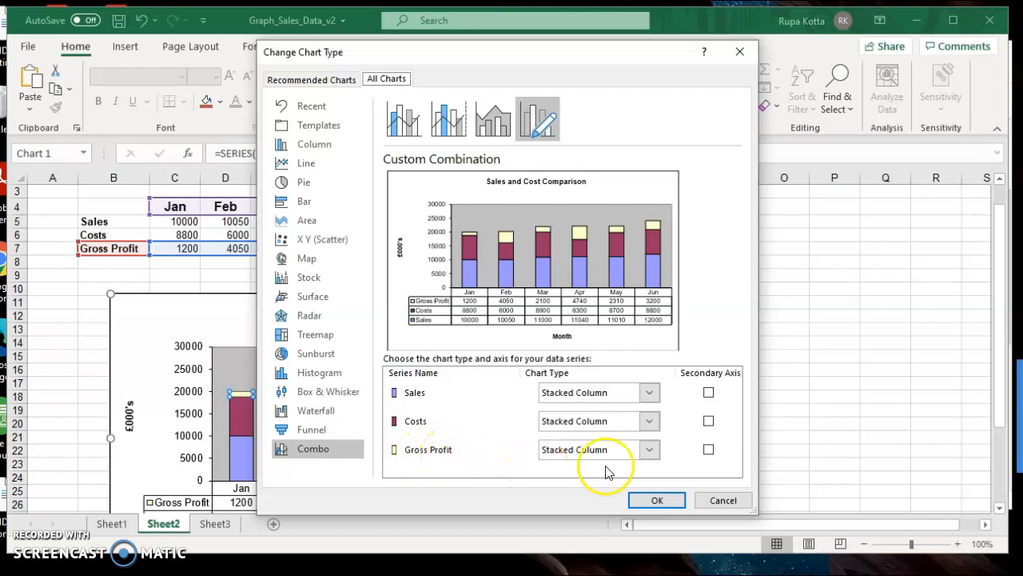
{"action": "left_click", "coordinate": [650, 453]}
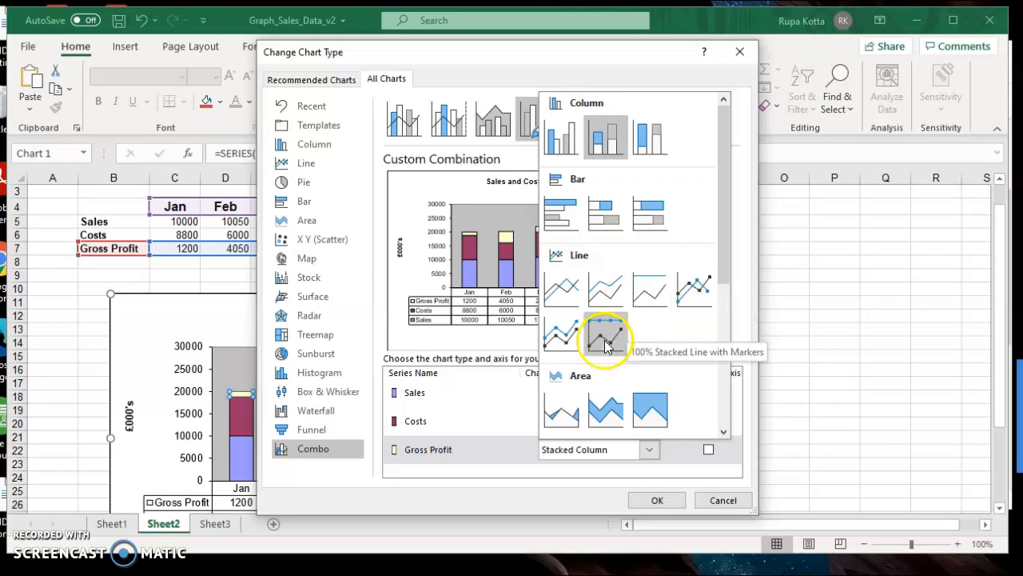
{"action": "left_click", "coordinate": [568, 304]}
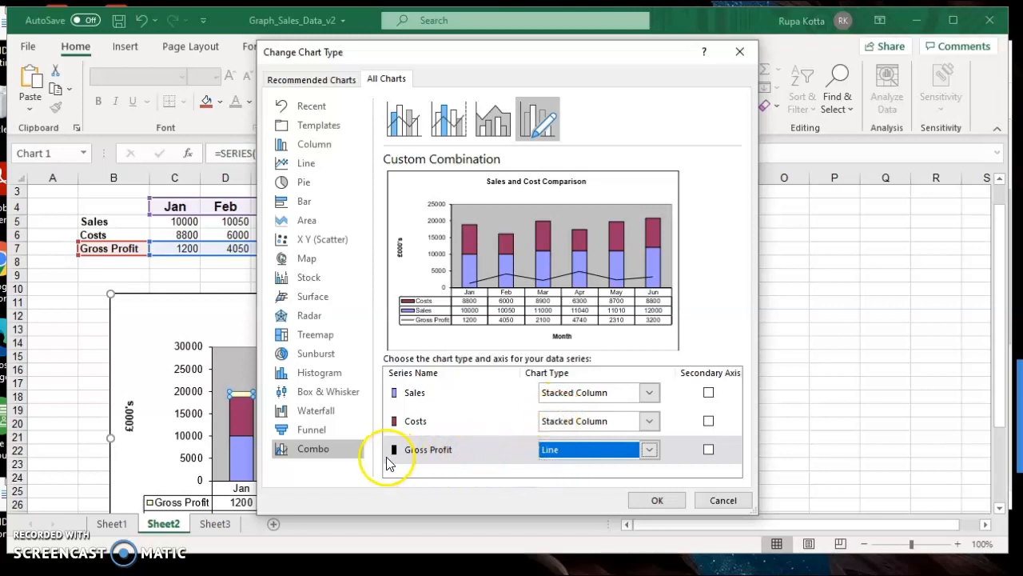
{"action": "left_click", "coordinate": [654, 502]}
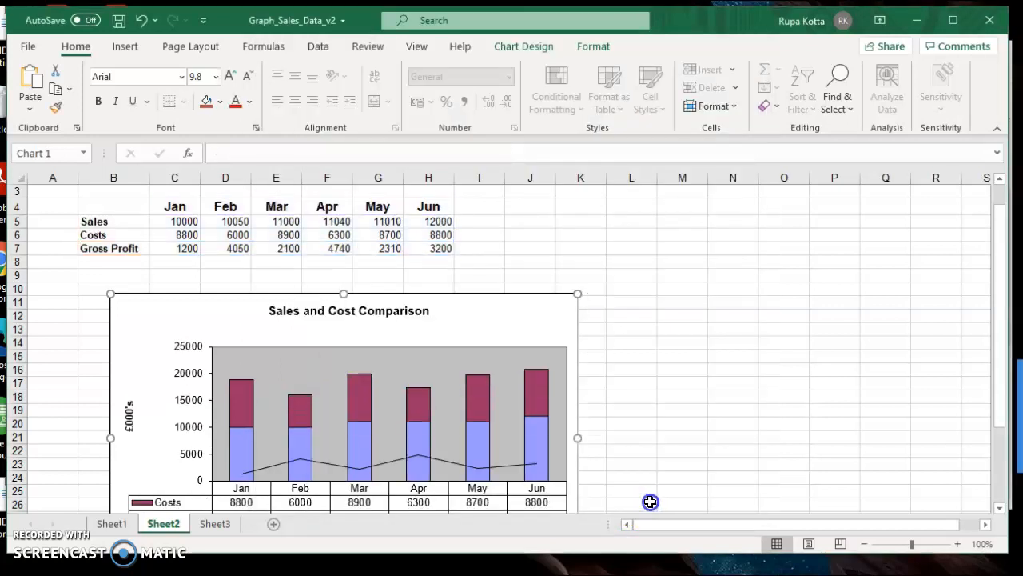
{"action": "left_click", "coordinate": [649, 502]}
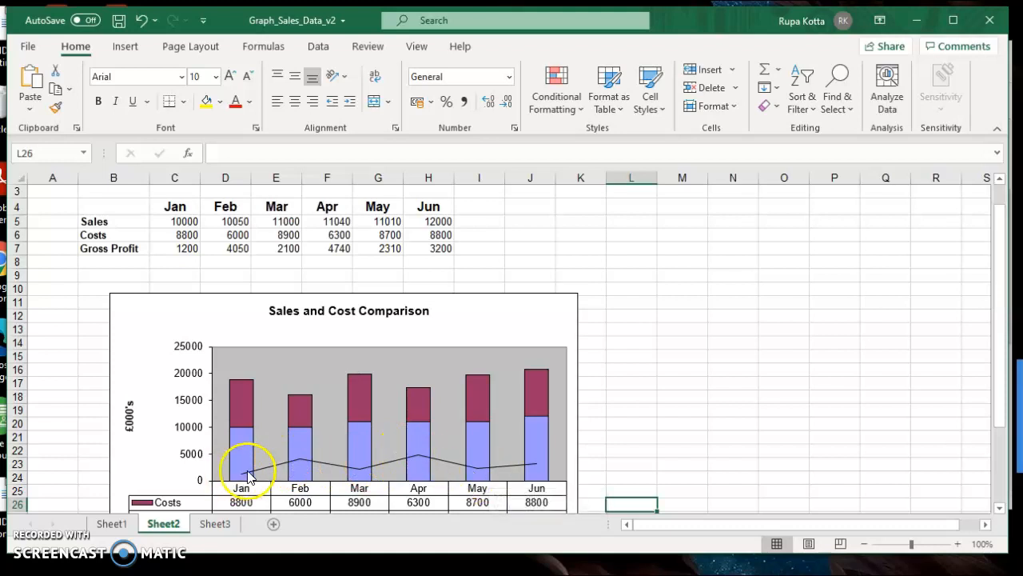
{"action": "mouse_move", "coordinate": [243, 478]}
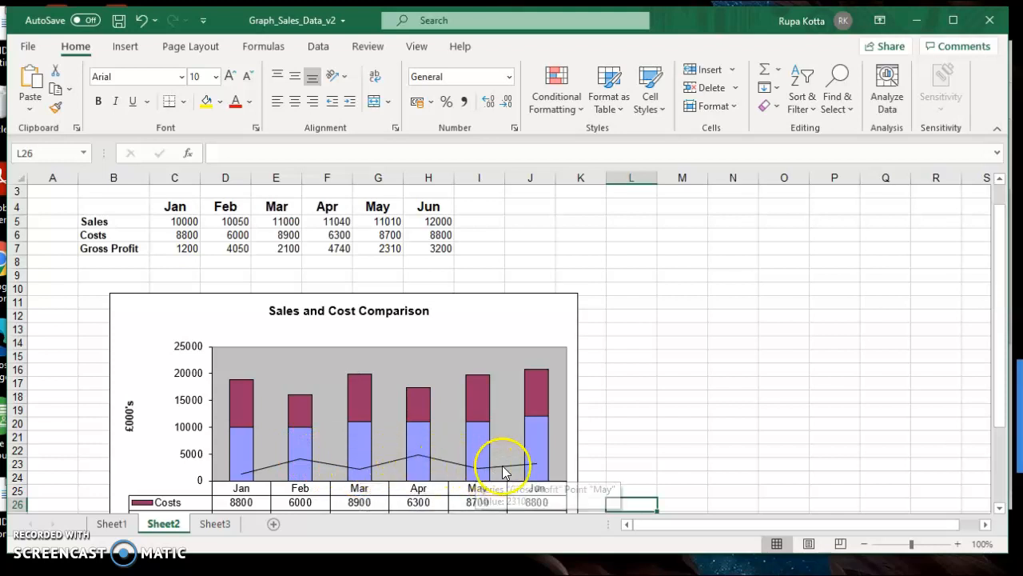
{"action": "mouse_move", "coordinate": [539, 466]}
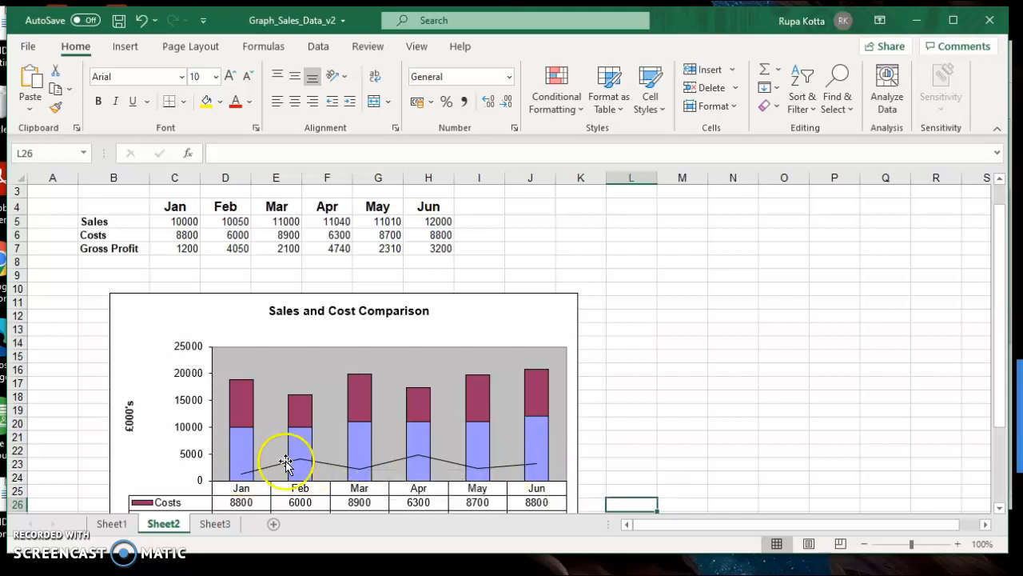
Read the exercise instructions on Sheet3 that follow the chart type change, starting from item (e)
{"action": "left_click", "coordinate": [219, 528]}
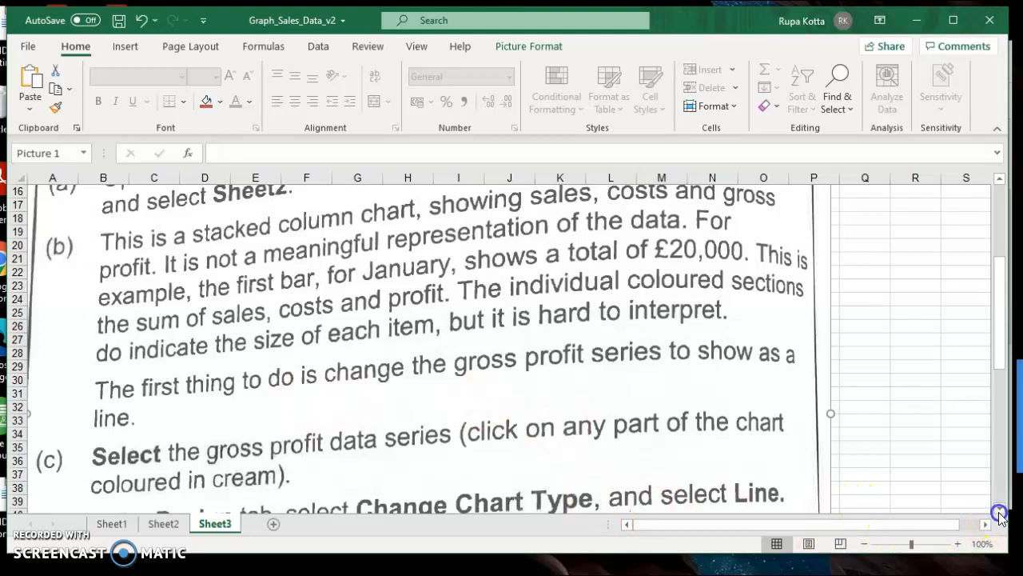
{"action": "scroll", "coordinate": [999, 513], "scroll_direction": "down", "scroll_amount": 4}
{"action": "scroll", "coordinate": [998, 514], "scroll_direction": "down", "scroll_amount": 2}
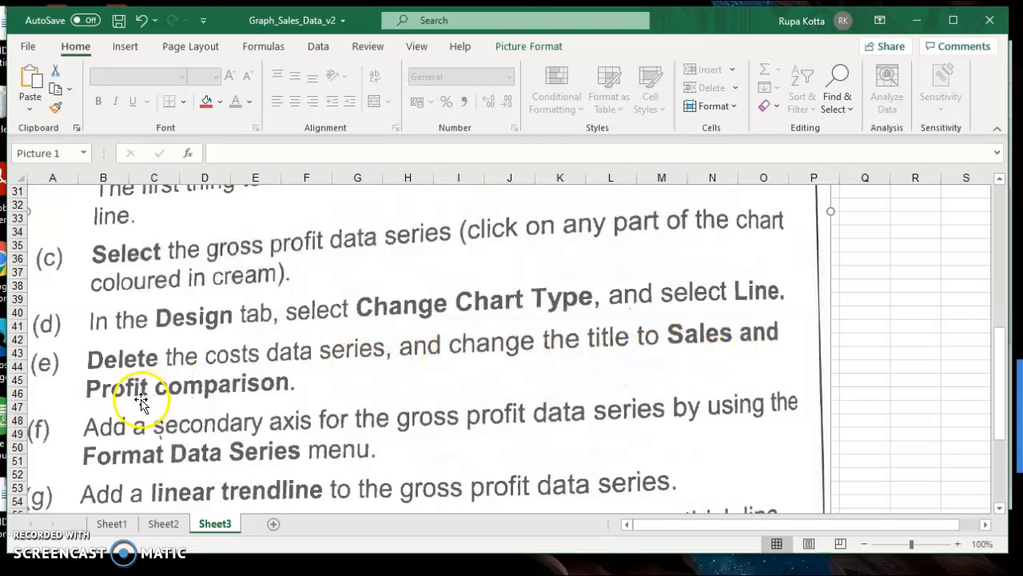
Return to Sheet2 and compare the chart's Sales, Costs and Gross Profit series with their data rows
{"action": "left_click", "coordinate": [171, 525]}
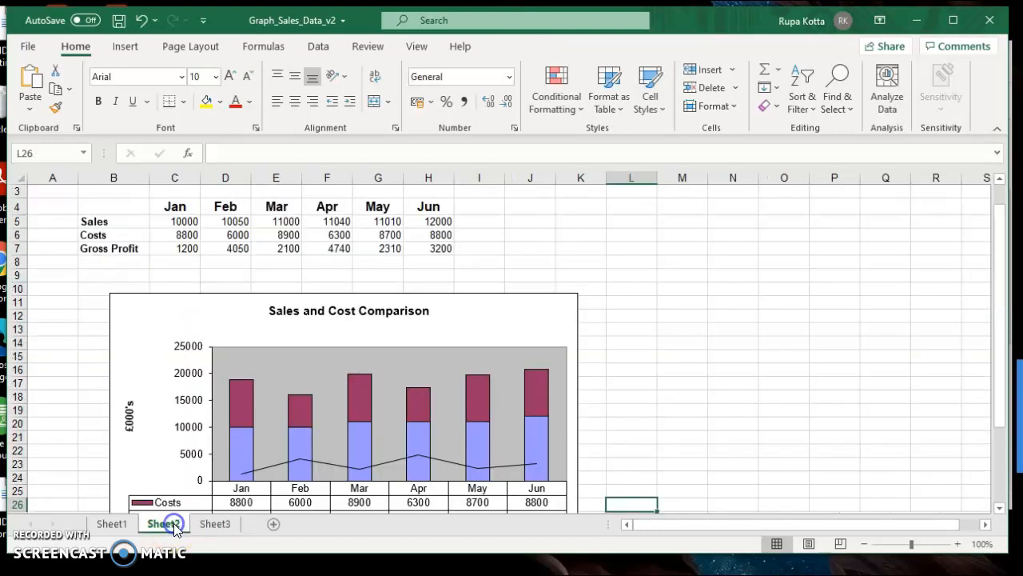
{"action": "left_click", "coordinate": [243, 450]}
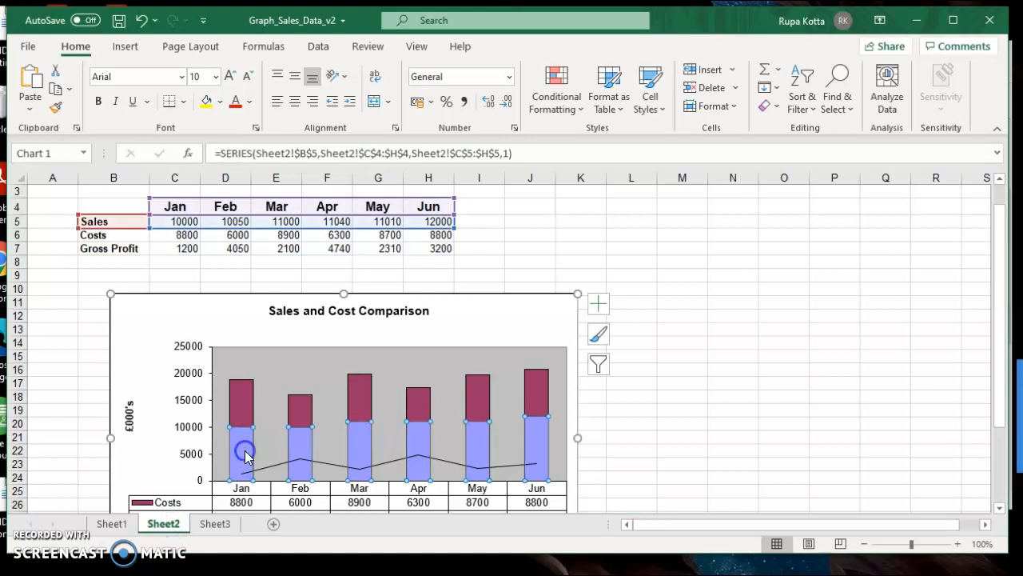
{"action": "left_click", "coordinate": [247, 392]}
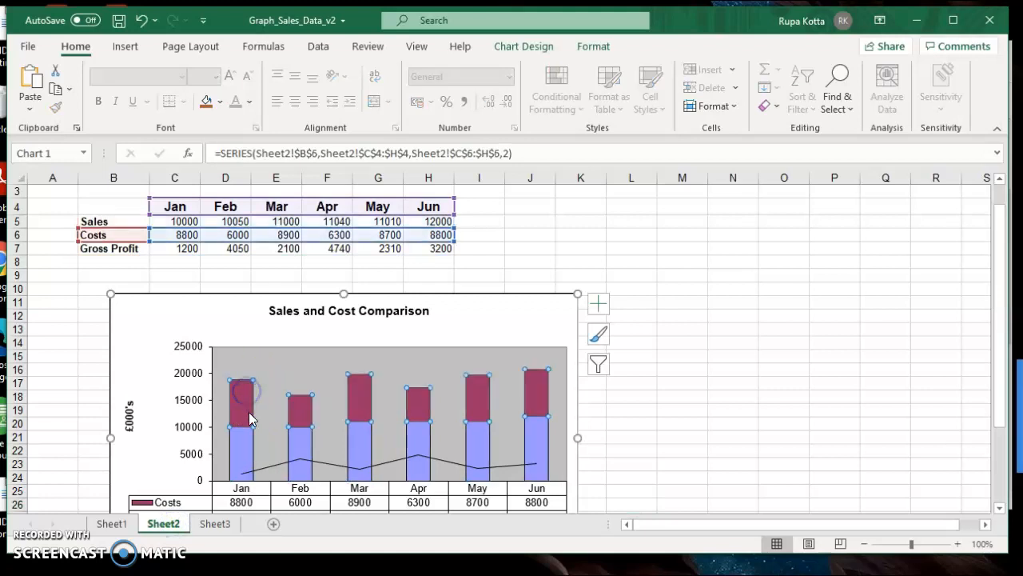
{"action": "left_click", "coordinate": [298, 460]}
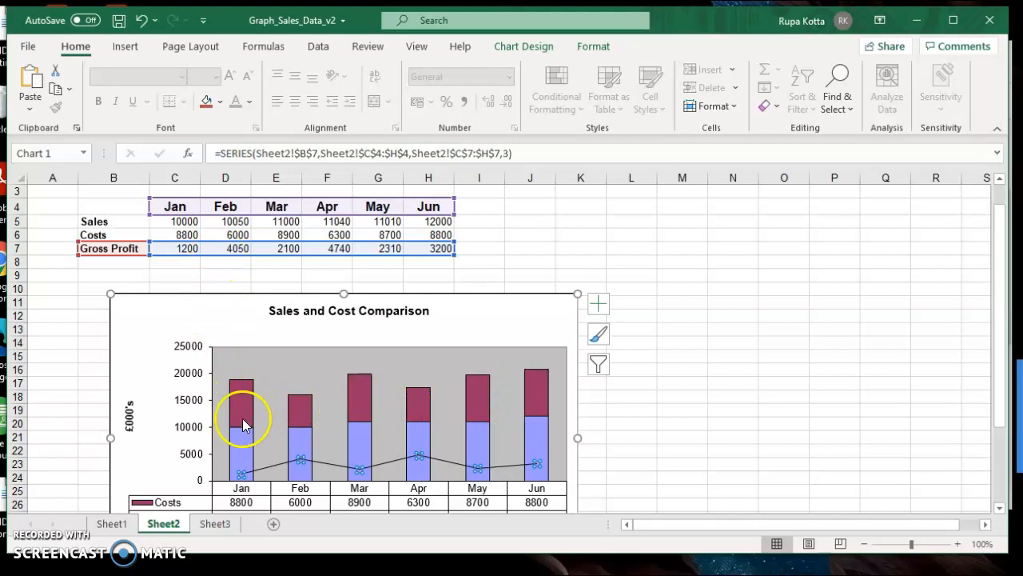
{"action": "mouse_move", "coordinate": [529, 442]}
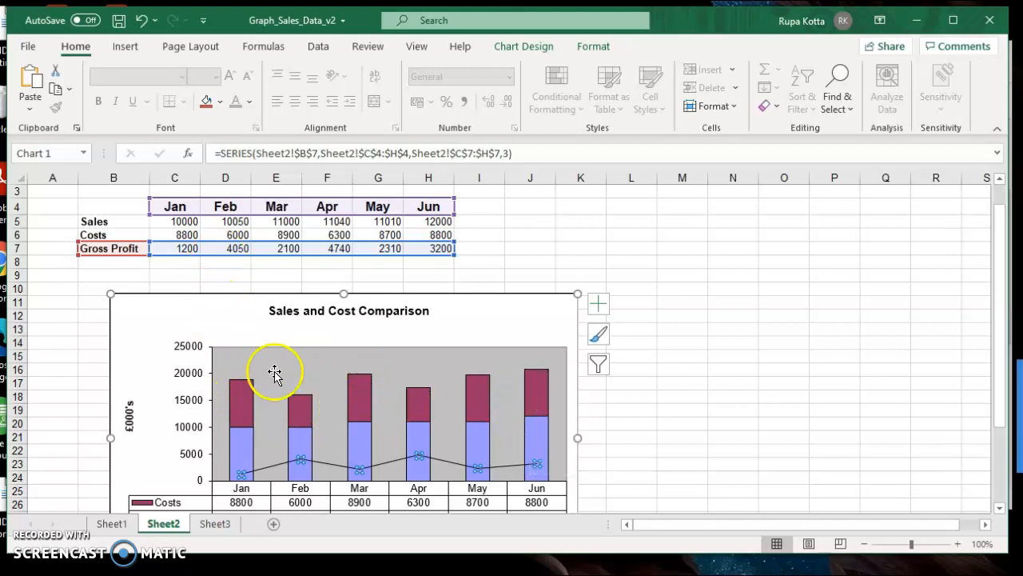
{"action": "left_click", "coordinate": [248, 394]}
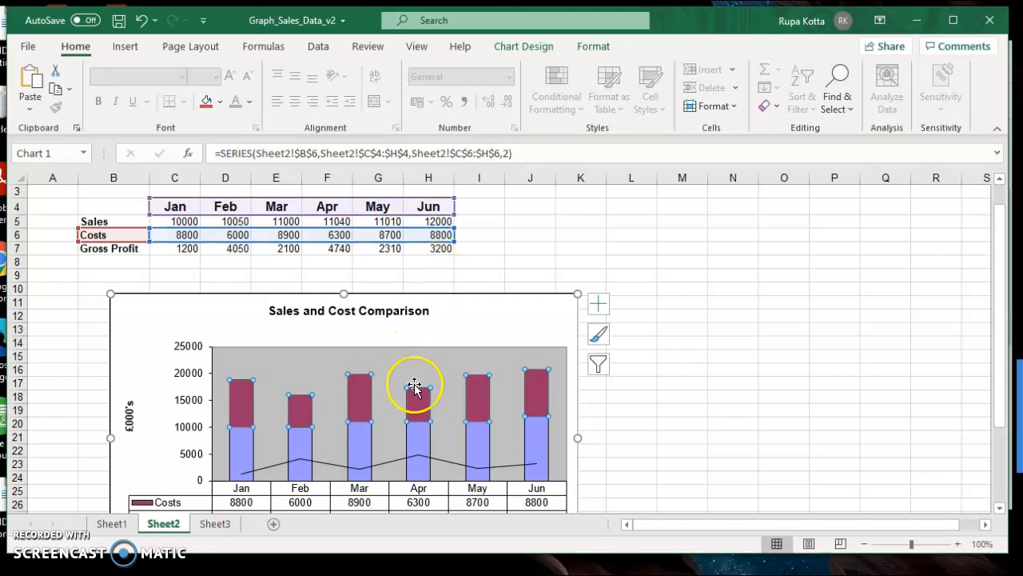
{"action": "left_click", "coordinate": [416, 433]}
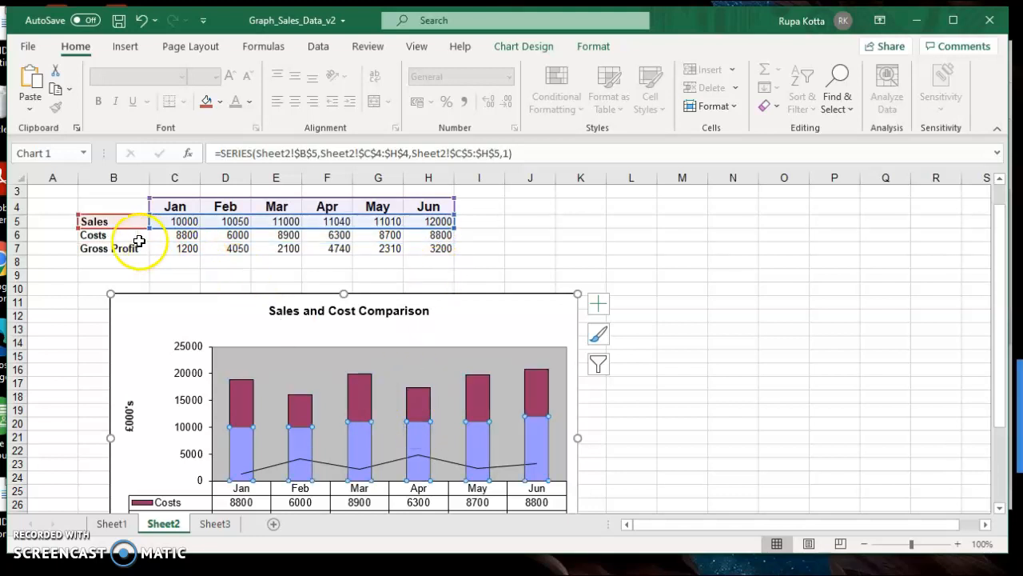
{"action": "left_click", "coordinate": [392, 464]}
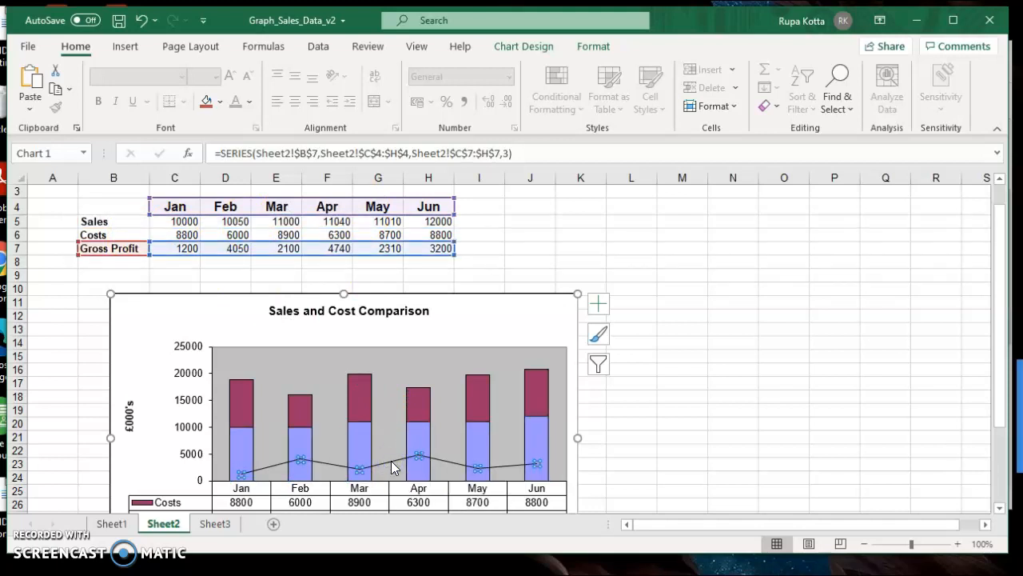
Delete the Costs data series from the chart, keeping the Sales columns and the Gross Profit line
{"action": "left_click", "coordinate": [362, 404]}
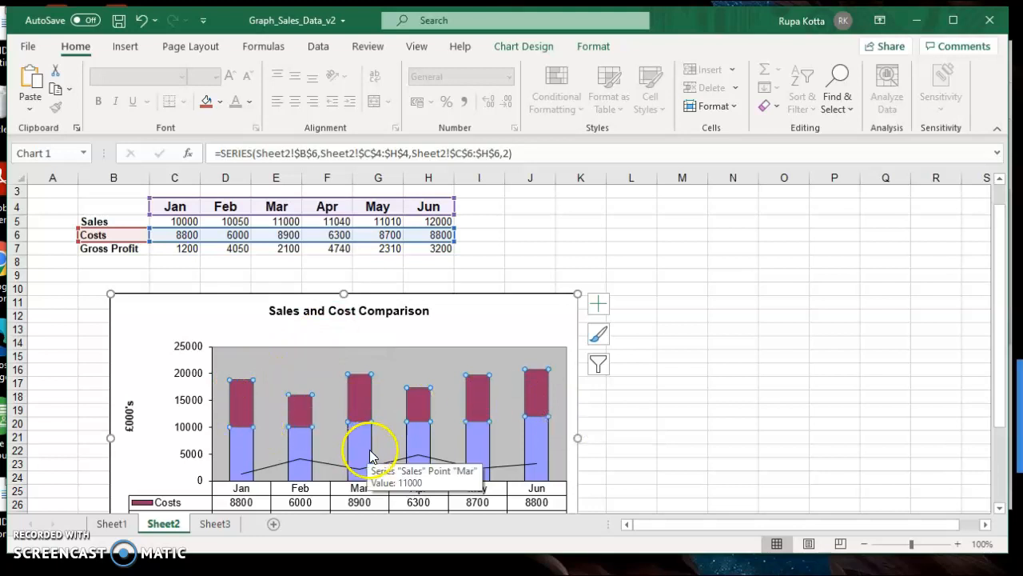
{"action": "left_click", "coordinate": [529, 437]}
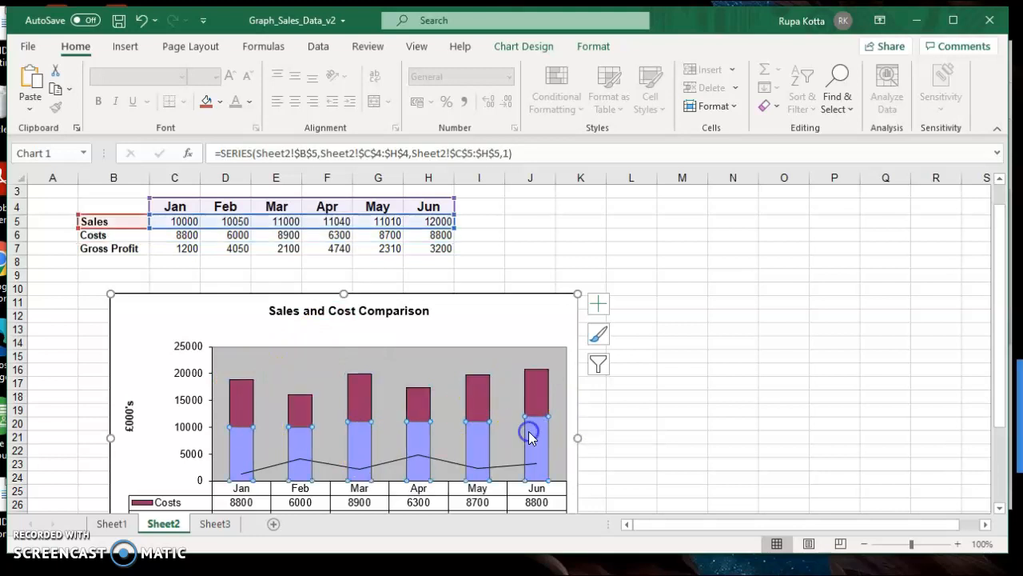
{"action": "left_click", "coordinate": [482, 393]}
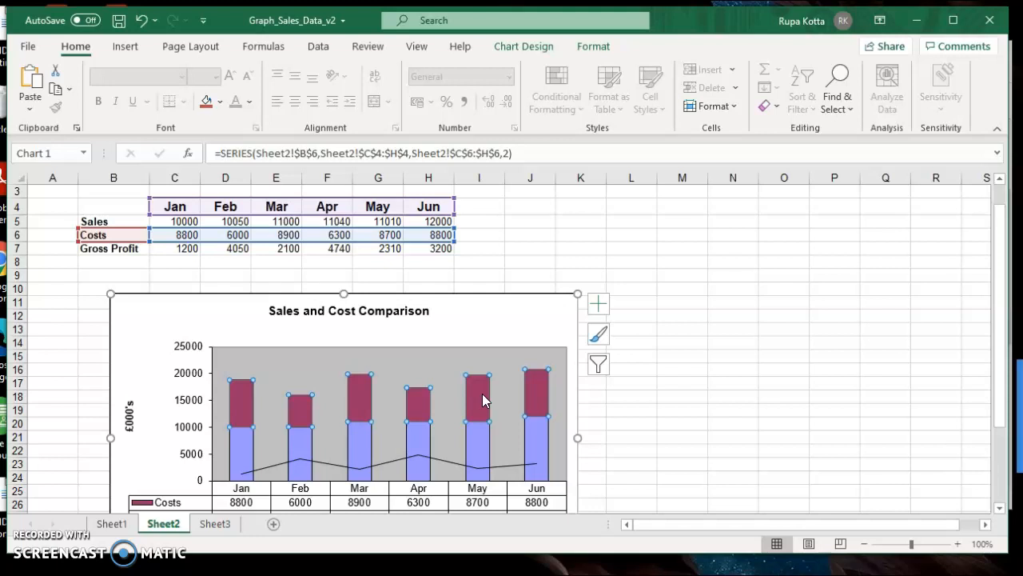
{"action": "key", "text": "Delete"}
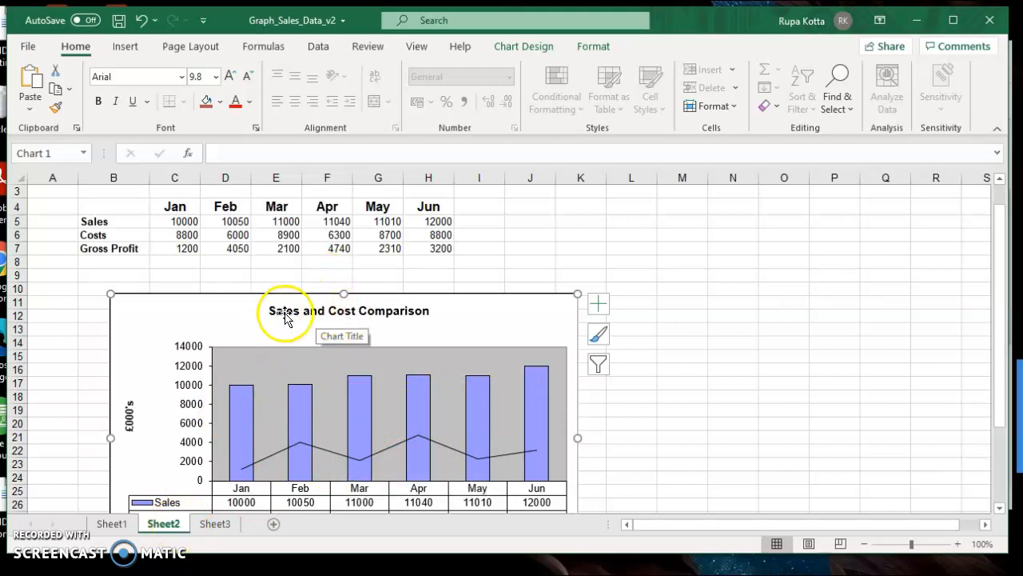
Change the chart title to "Sales and Profit Comparison"
{"action": "left_click", "coordinate": [326, 314]}
{"action": "double_click", "coordinate": [331, 312]}
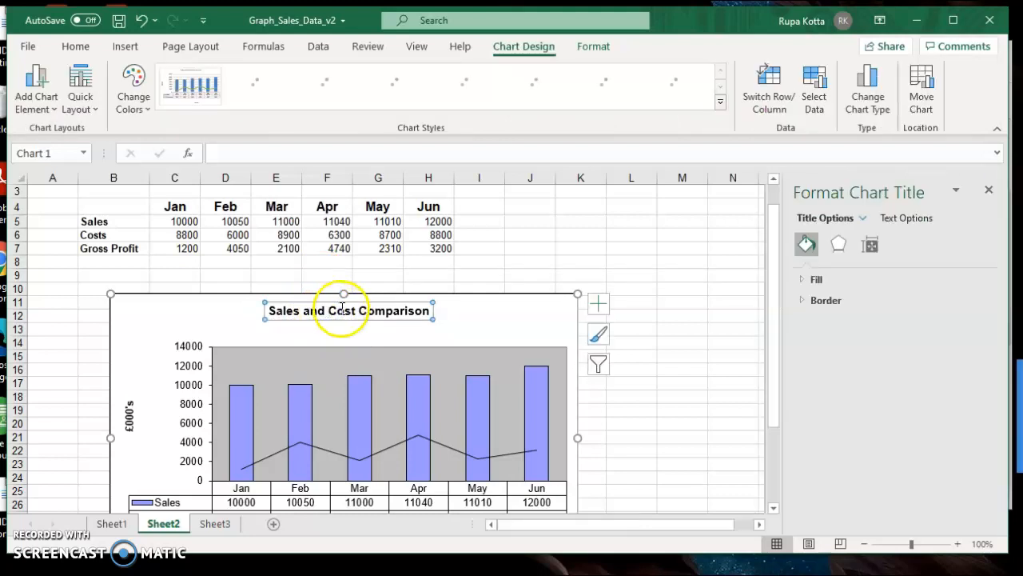
{"action": "left_click", "coordinate": [357, 310]}
{"action": "key", "text": "BackSpace"}
{"action": "key", "text": "BackSpace"}
{"action": "key", "text": "BackSpace"}
{"action": "key", "text": "BackSpace"}
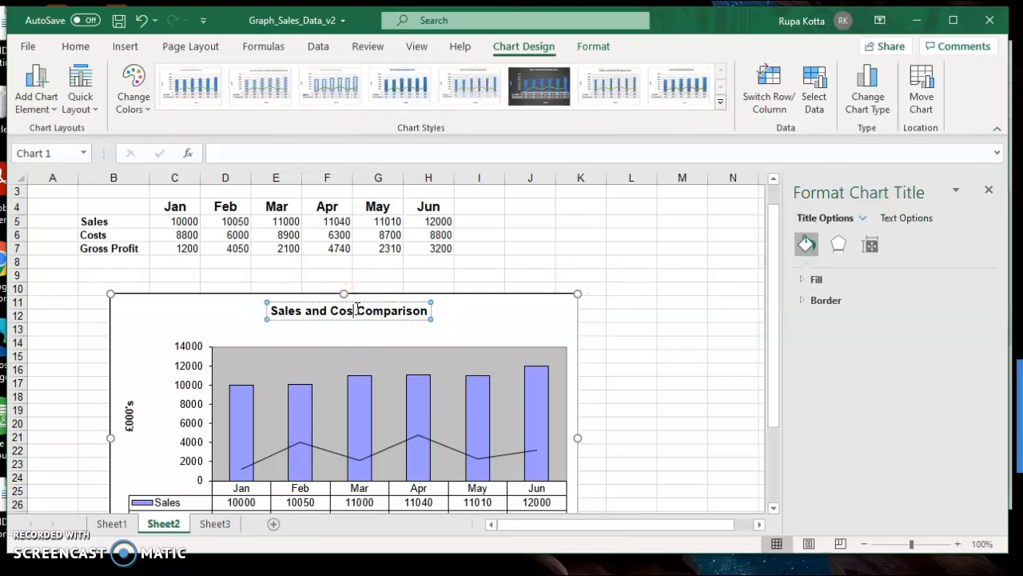
{"action": "type", "text": "Profit"}
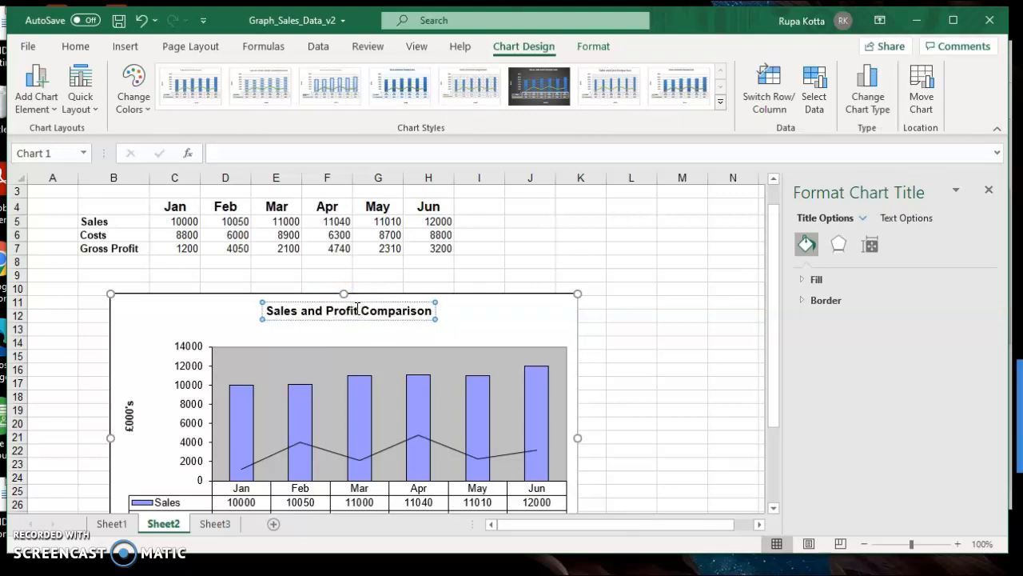
{"action": "left_click", "coordinate": [447, 331]}
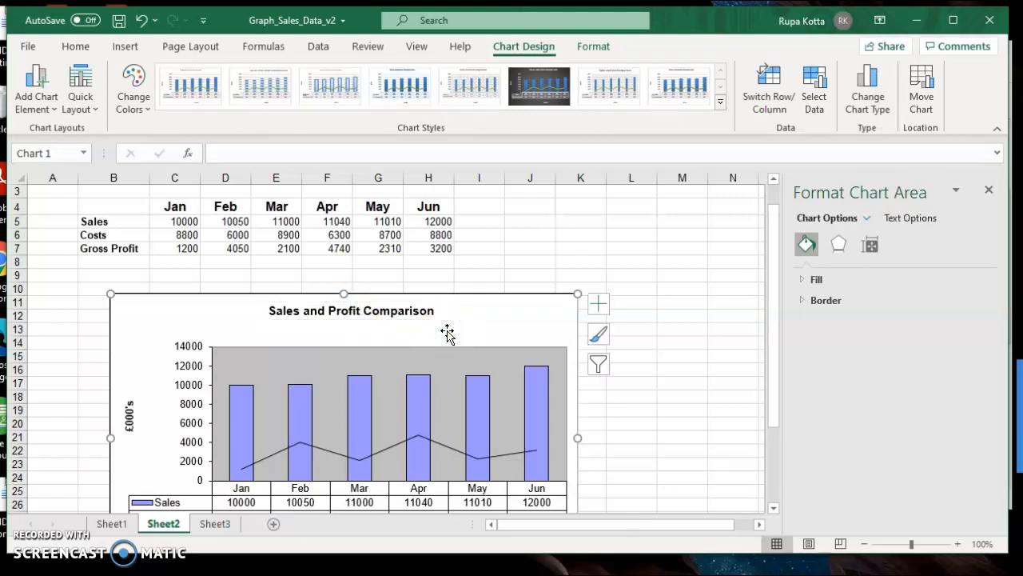
Read exercise instruction (f) on Sheet3 and plot the Gross Profit series of the Sheet2 chart on the secondary axis
{"action": "left_click", "coordinate": [215, 523]}
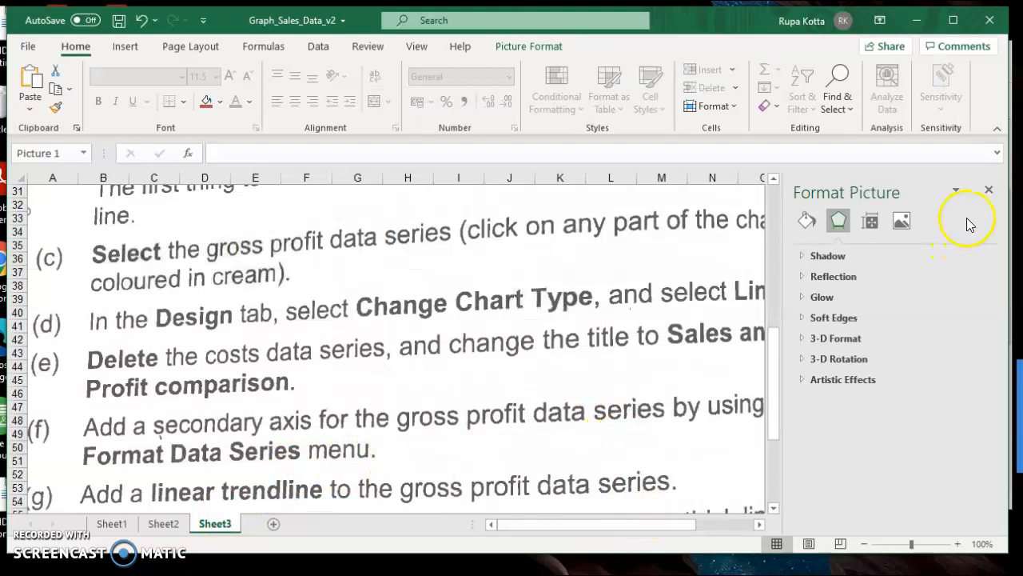
{"action": "left_click", "coordinate": [989, 192]}
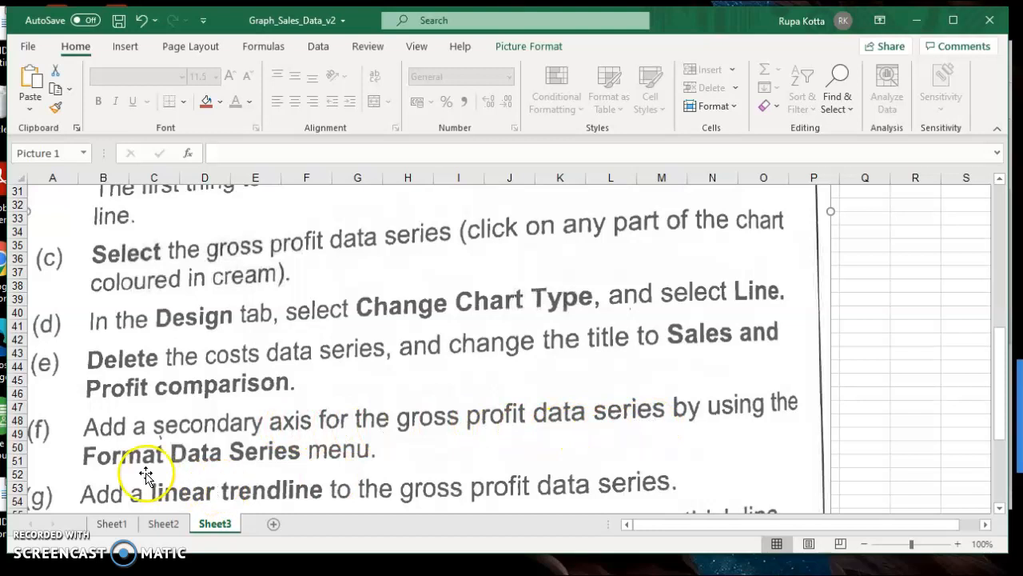
{"action": "left_click", "coordinate": [163, 523]}
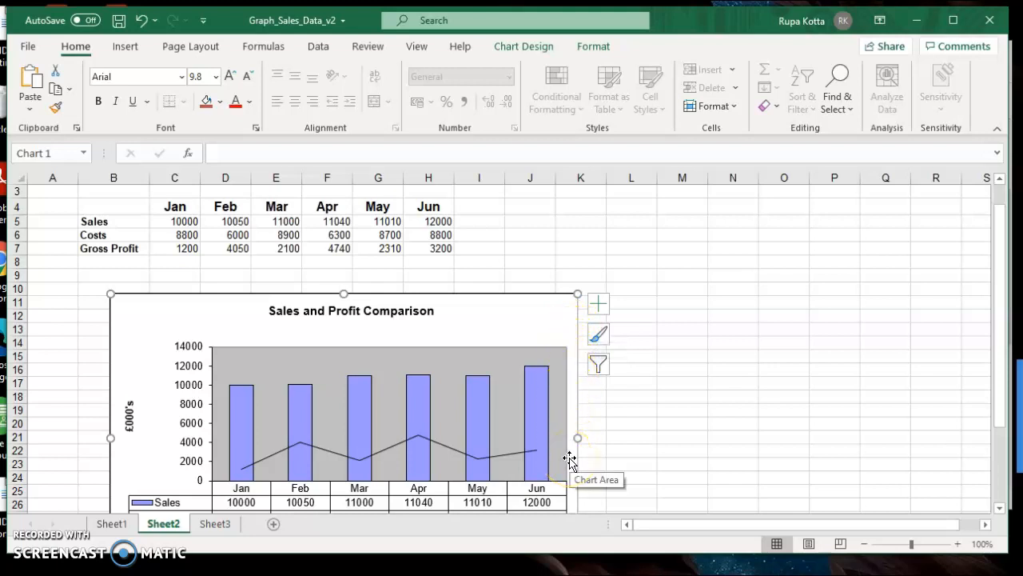
{"action": "left_click", "coordinate": [455, 450]}
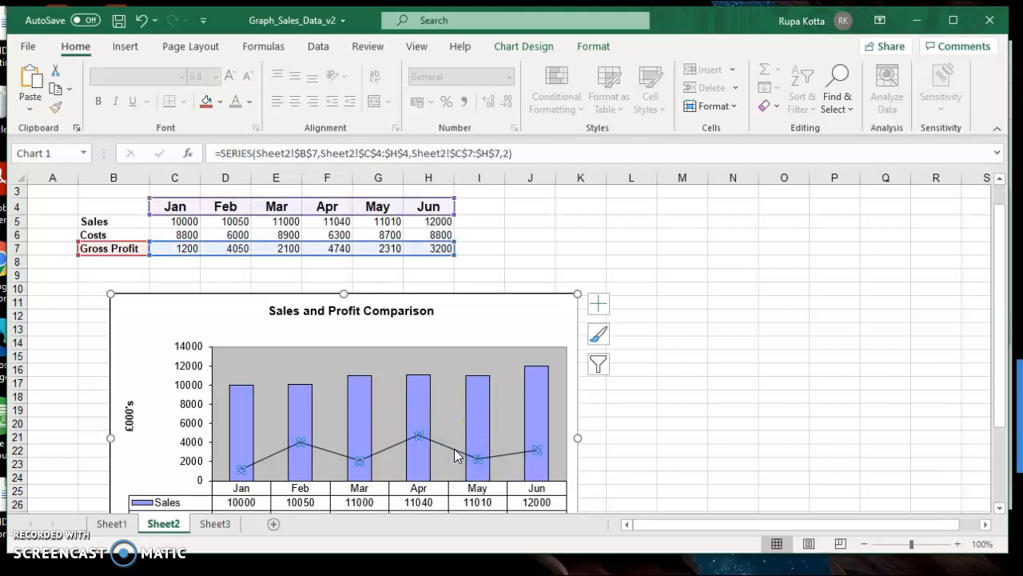
{"action": "right_click", "coordinate": [456, 455]}
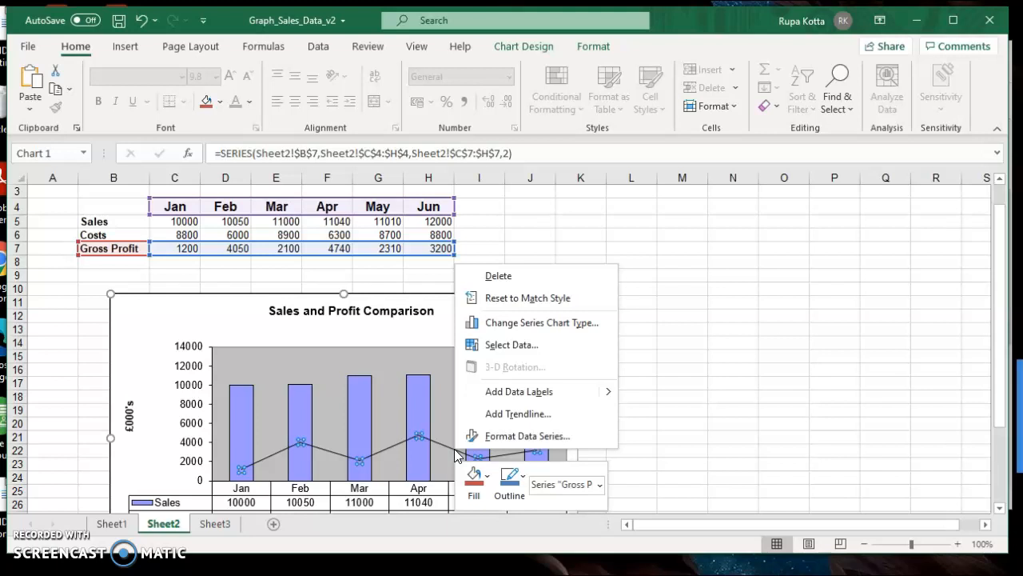
{"action": "left_click", "coordinate": [493, 438]}
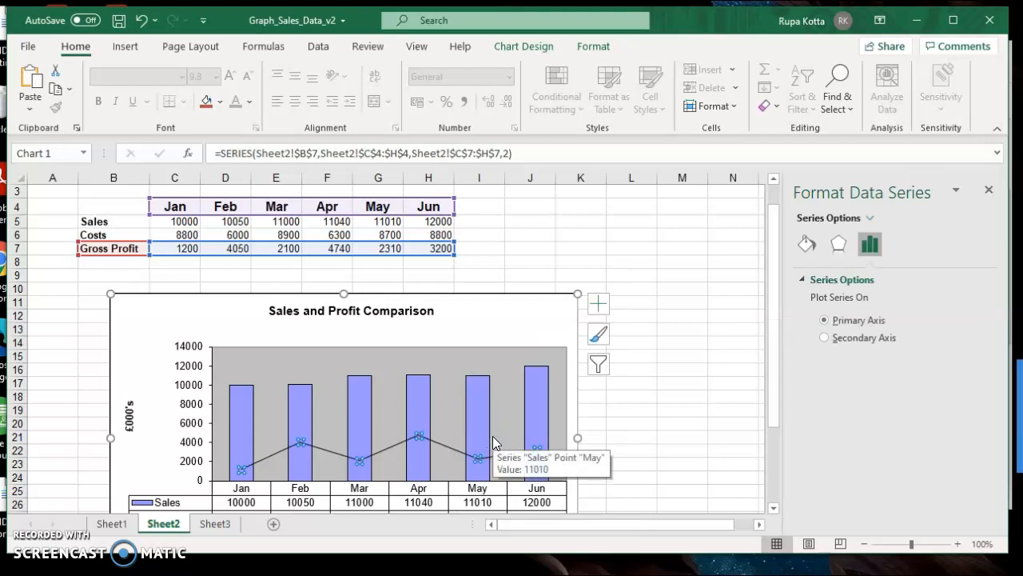
{"action": "left_click", "coordinate": [832, 338]}
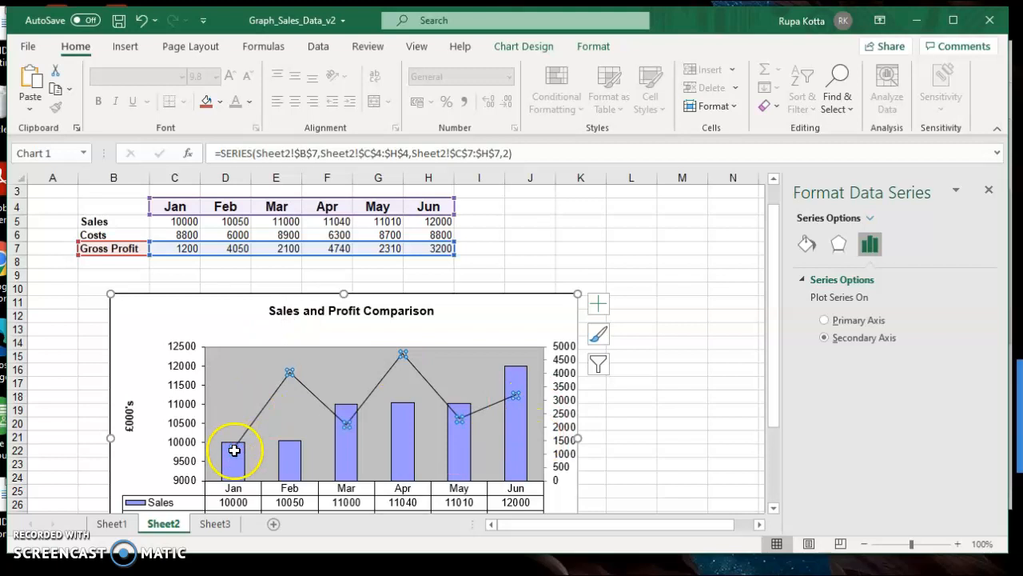
{"action": "mouse_move", "coordinate": [234, 450]}
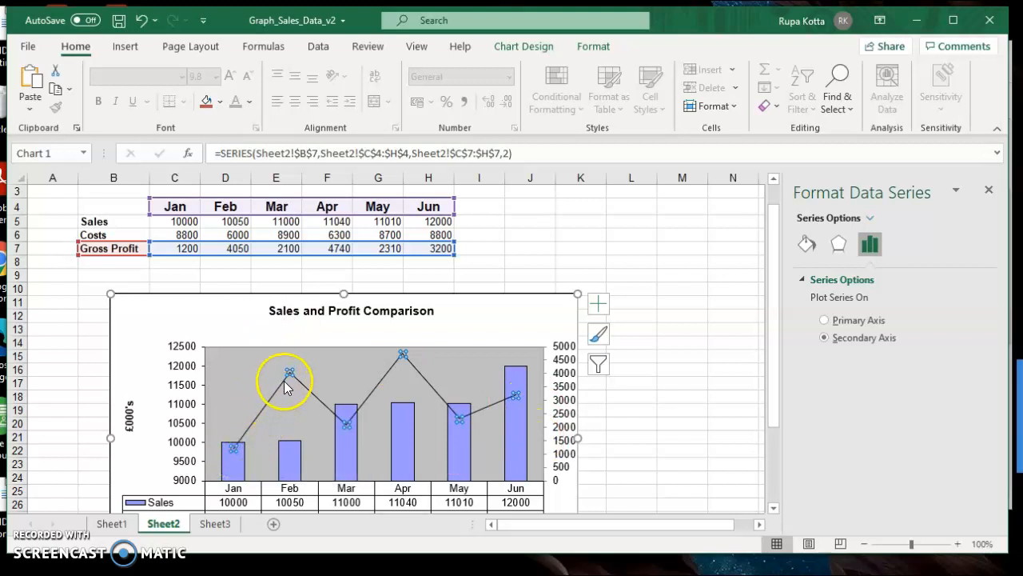
{"action": "mouse_move", "coordinate": [288, 375]}
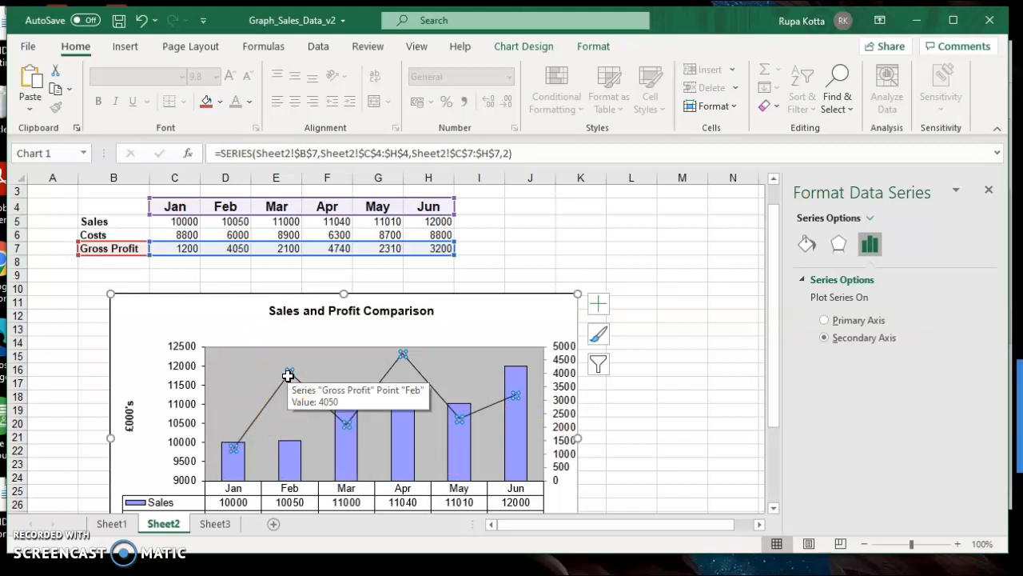
{"action": "mouse_move", "coordinate": [349, 419]}
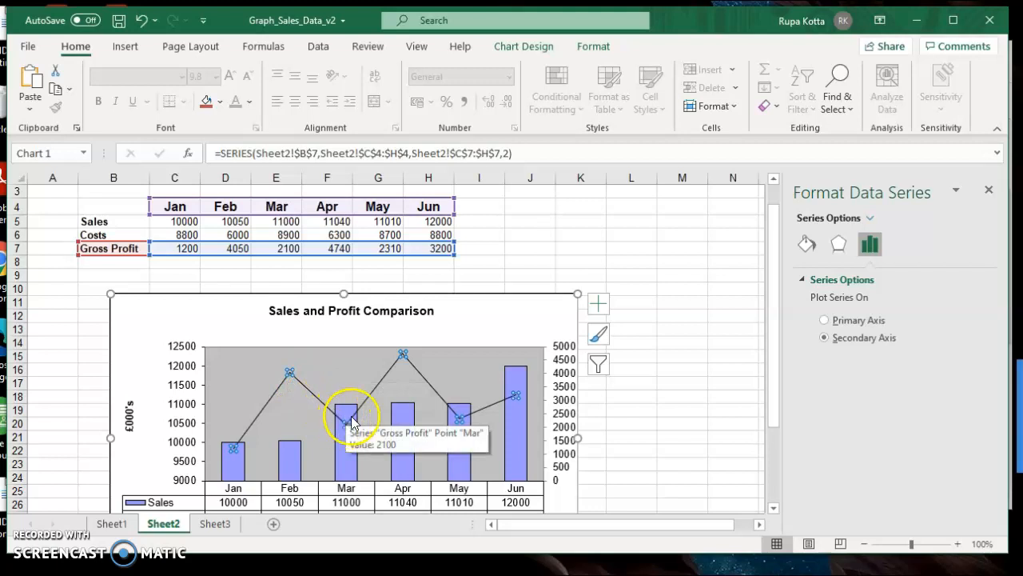
{"action": "mouse_move", "coordinate": [483, 414]}
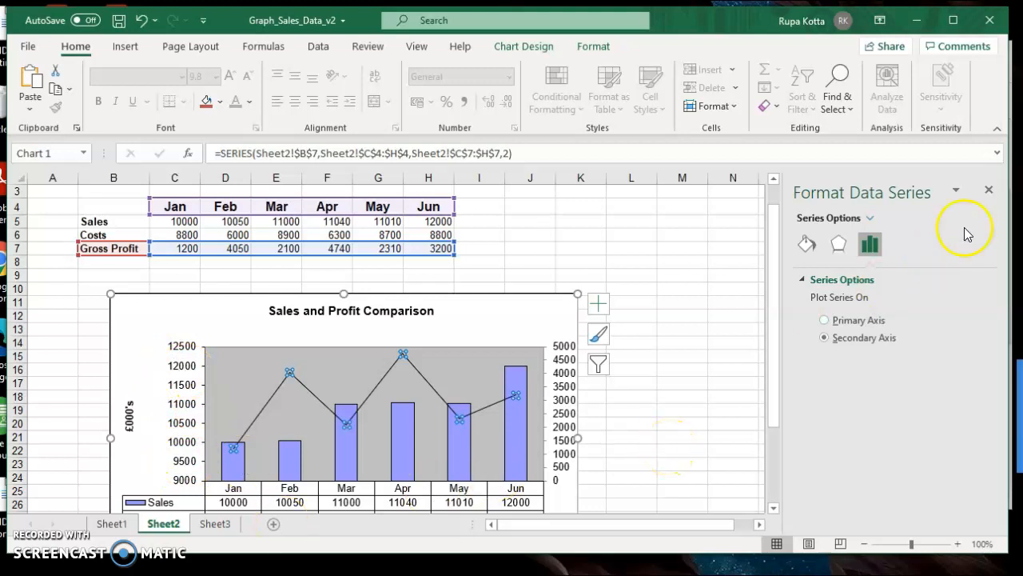
{"action": "left_click", "coordinate": [989, 189]}
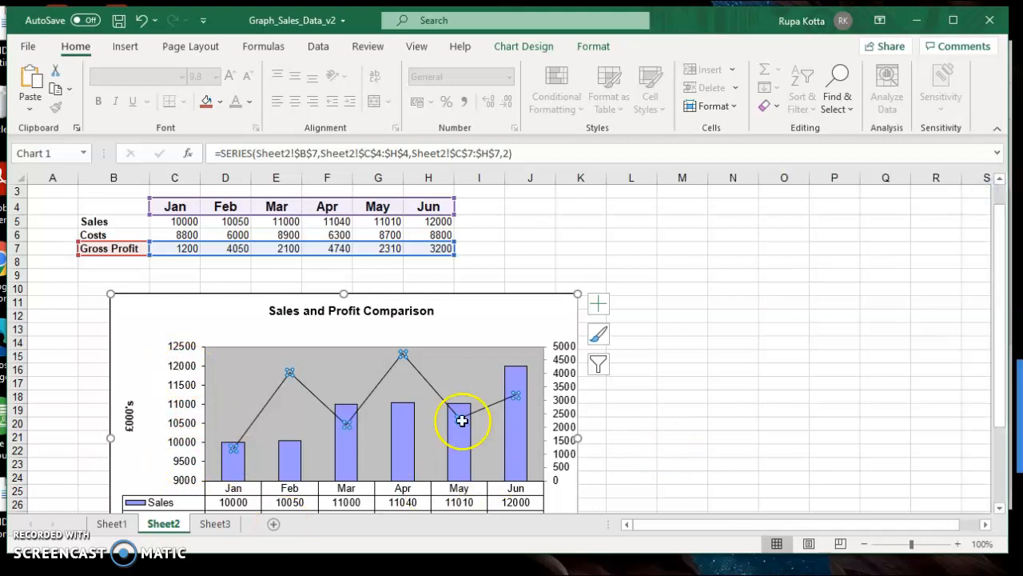
Read exercise instruction (g) on Sheet3 and add a linear trendline to the Gross Profit series of the Sheet2 chart
{"action": "left_click", "coordinate": [213, 523]}
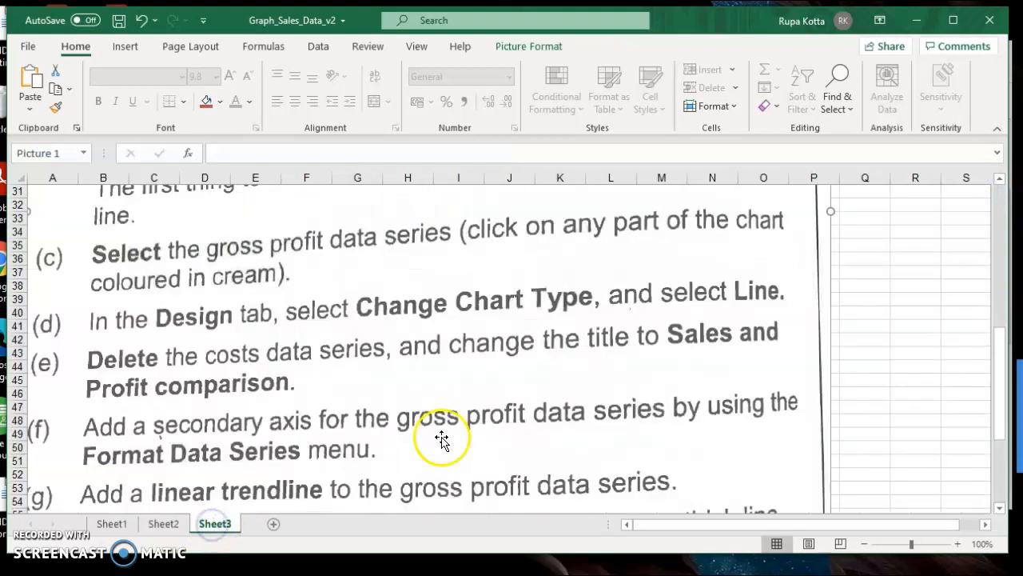
{"action": "left_click", "coordinate": [999, 508]}
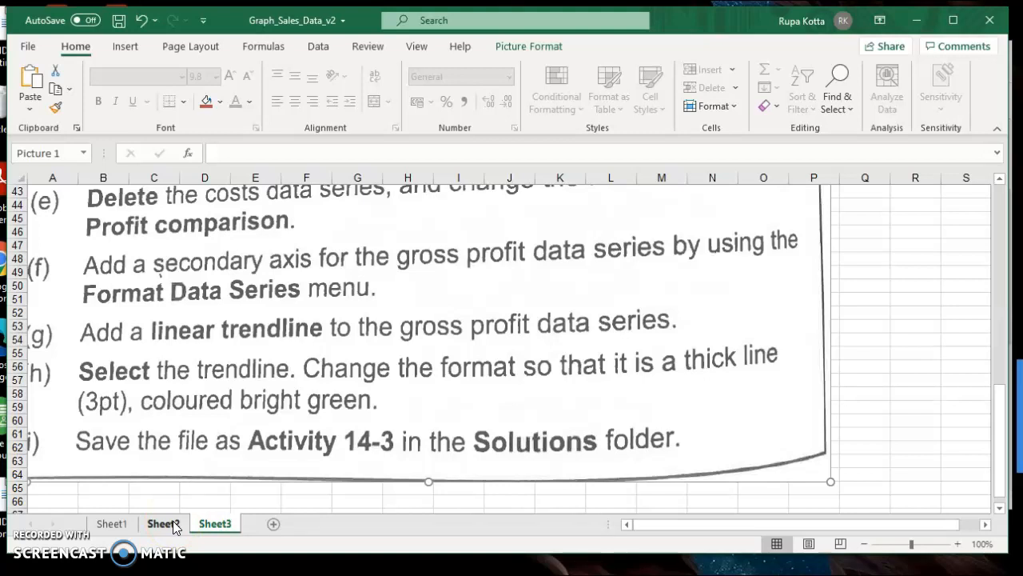
{"action": "left_click", "coordinate": [163, 524]}
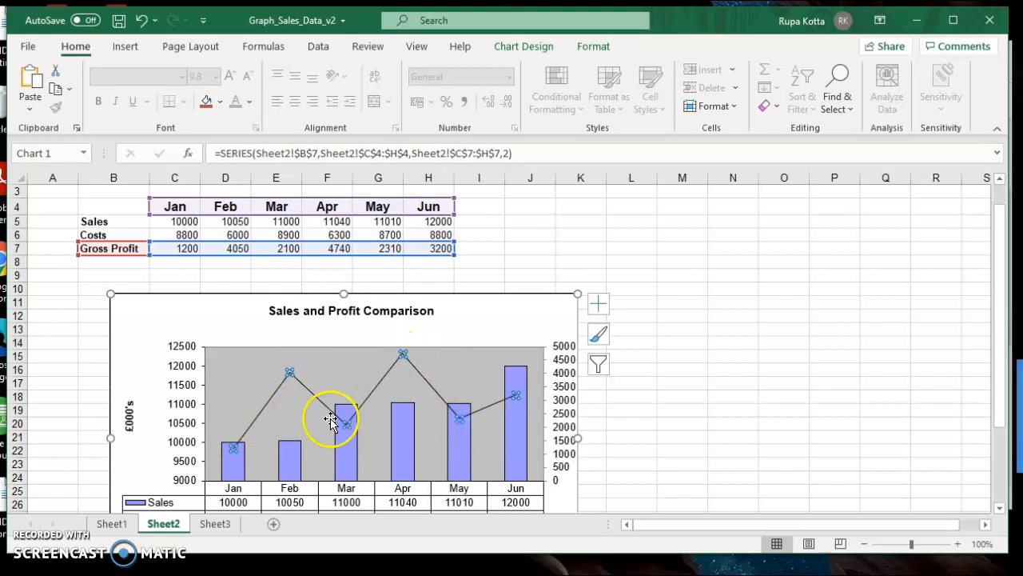
{"action": "left_click", "coordinate": [295, 406]}
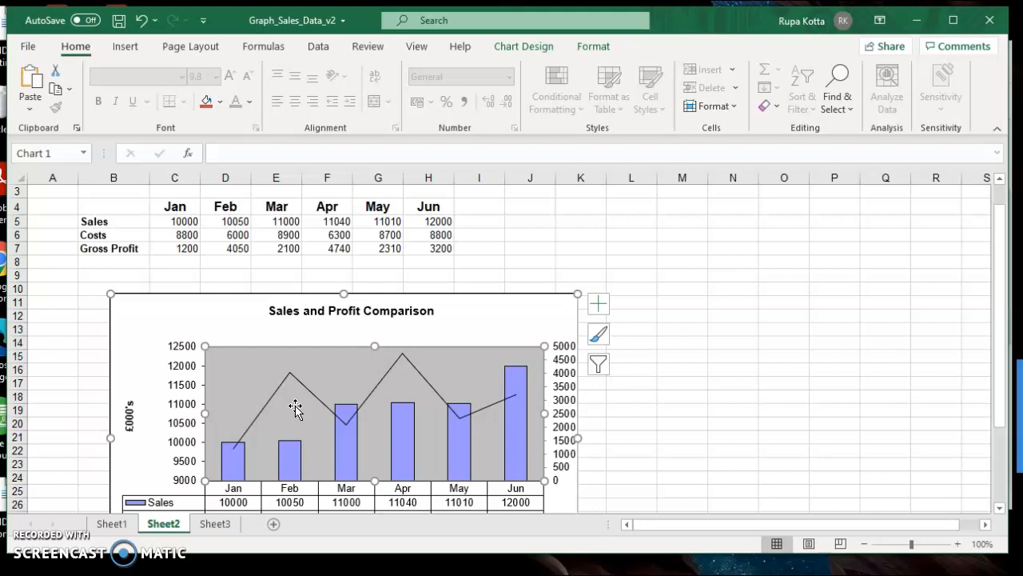
{"action": "left_click", "coordinate": [301, 394]}
{"action": "left_click", "coordinate": [310, 395]}
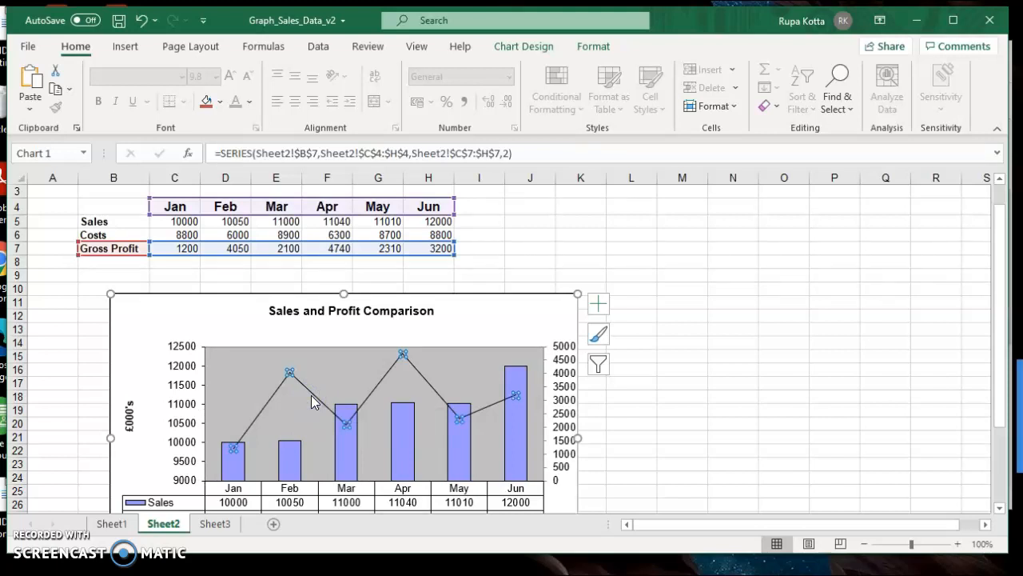
{"action": "left_click", "coordinate": [530, 48]}
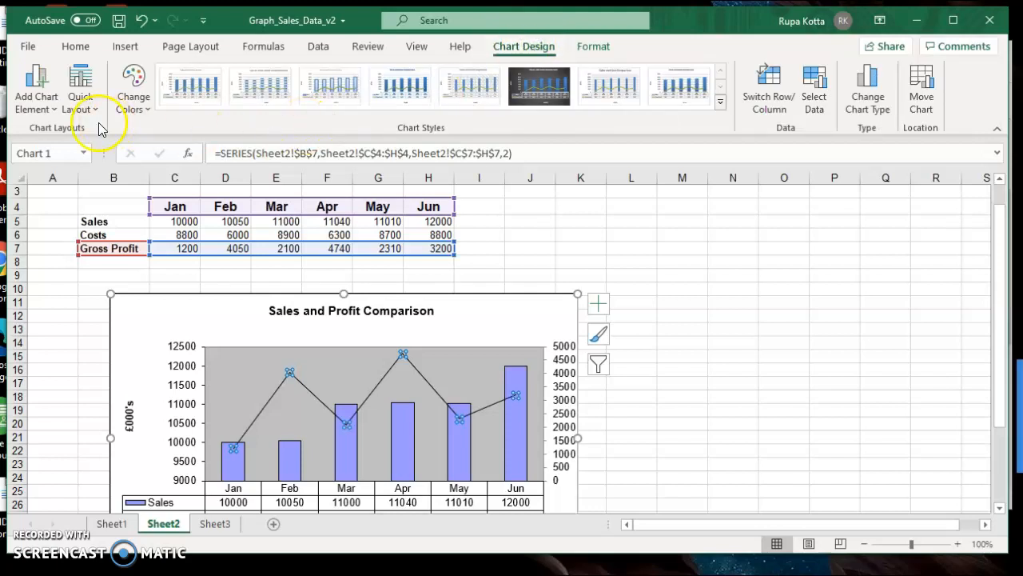
{"action": "left_click", "coordinate": [44, 116]}
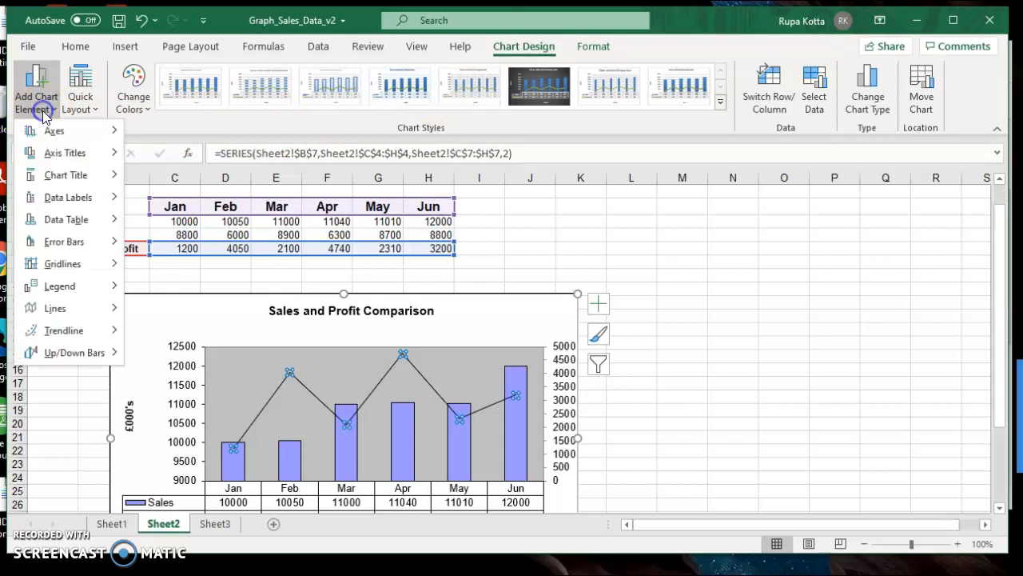
{"action": "mouse_move", "coordinate": [57, 335]}
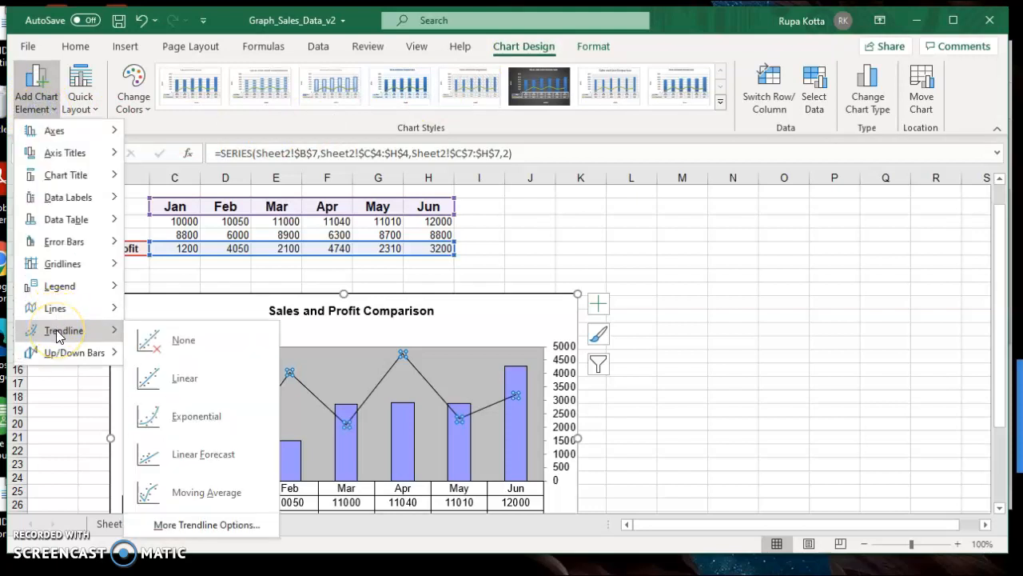
{"action": "left_click", "coordinate": [162, 382]}
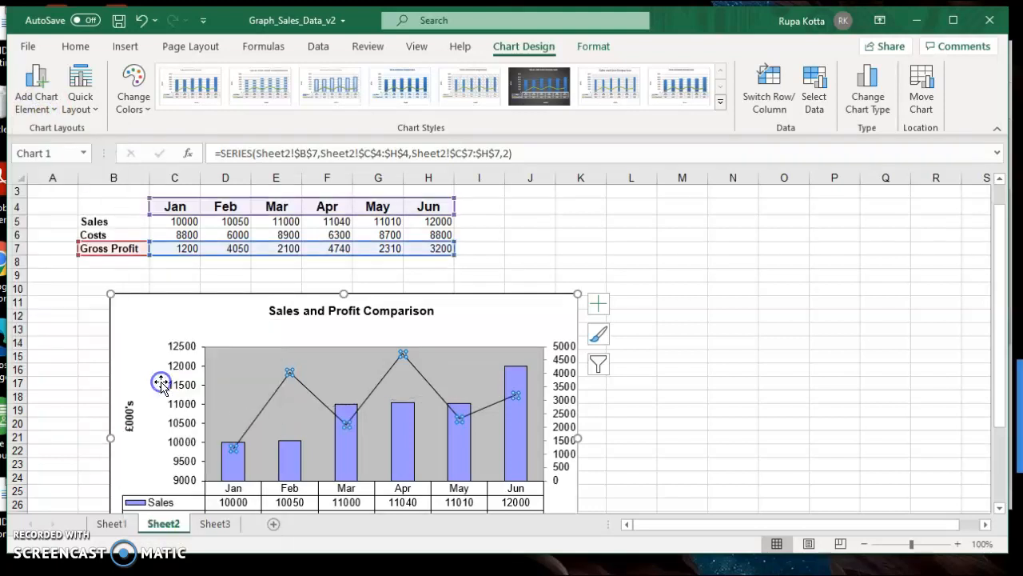
Read exercise instruction (h) on Sheet3 and set the line width of the Sheet2 chart's Gross Profit trendline to 3 pt
{"action": "left_click", "coordinate": [214, 524]}
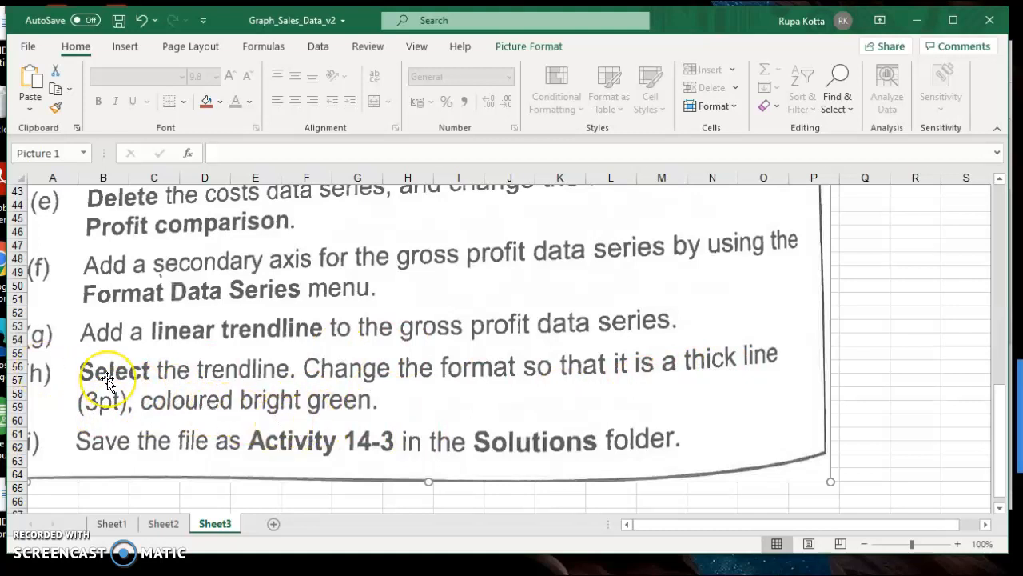
{"action": "left_click", "coordinate": [163, 523]}
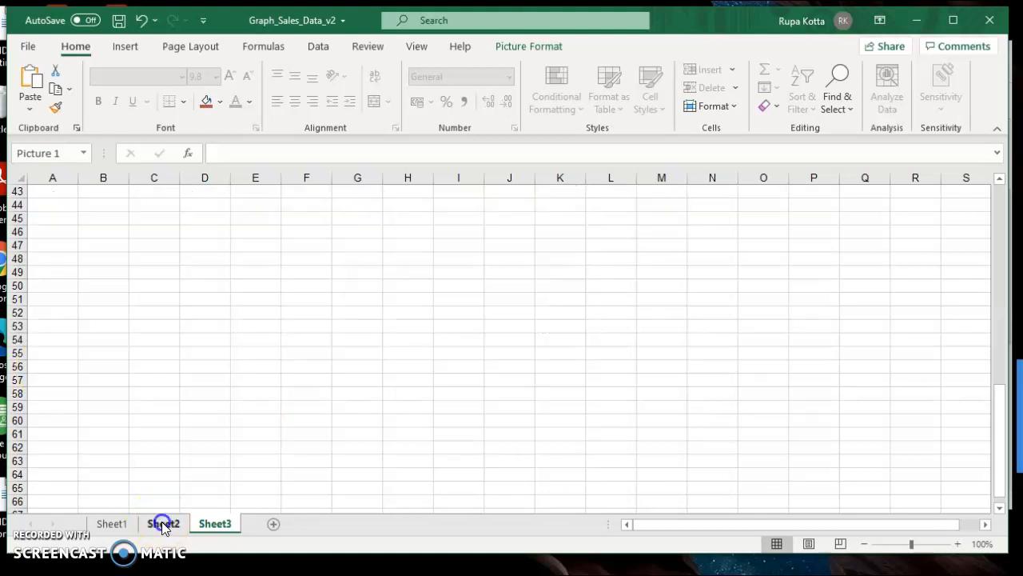
{"action": "left_click", "coordinate": [343, 419]}
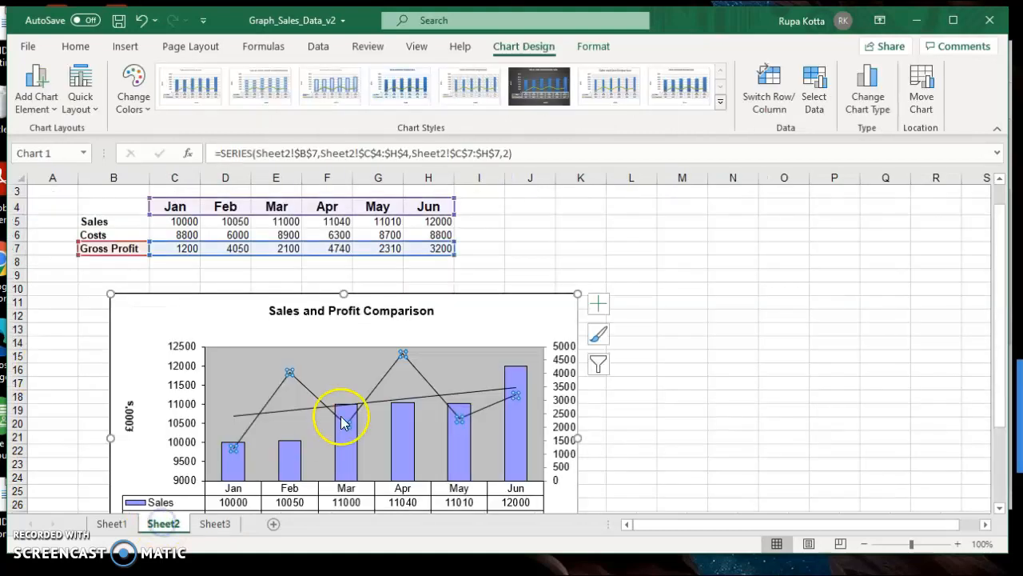
{"action": "left_click", "coordinate": [420, 403]}
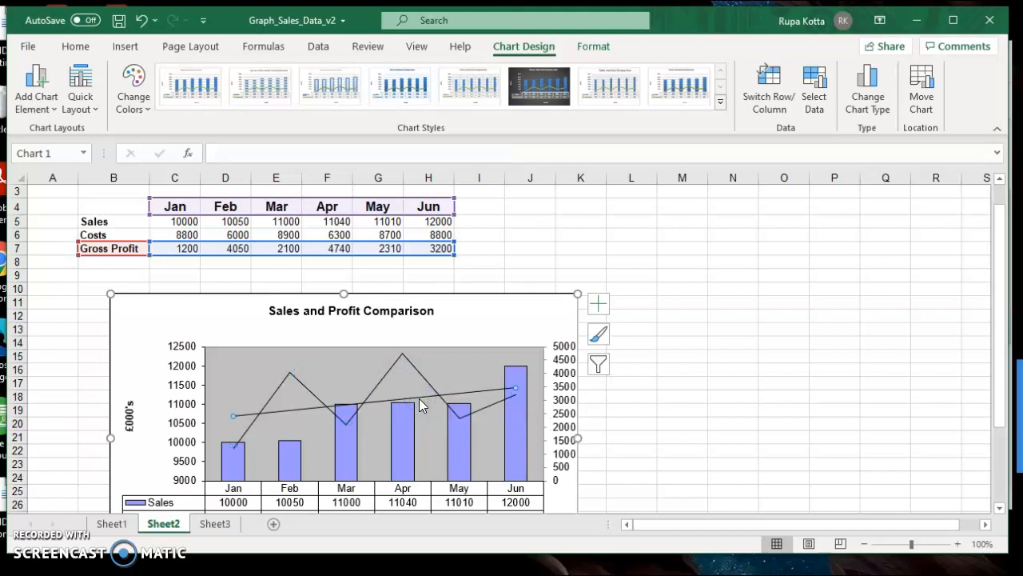
{"action": "right_click", "coordinate": [421, 403]}
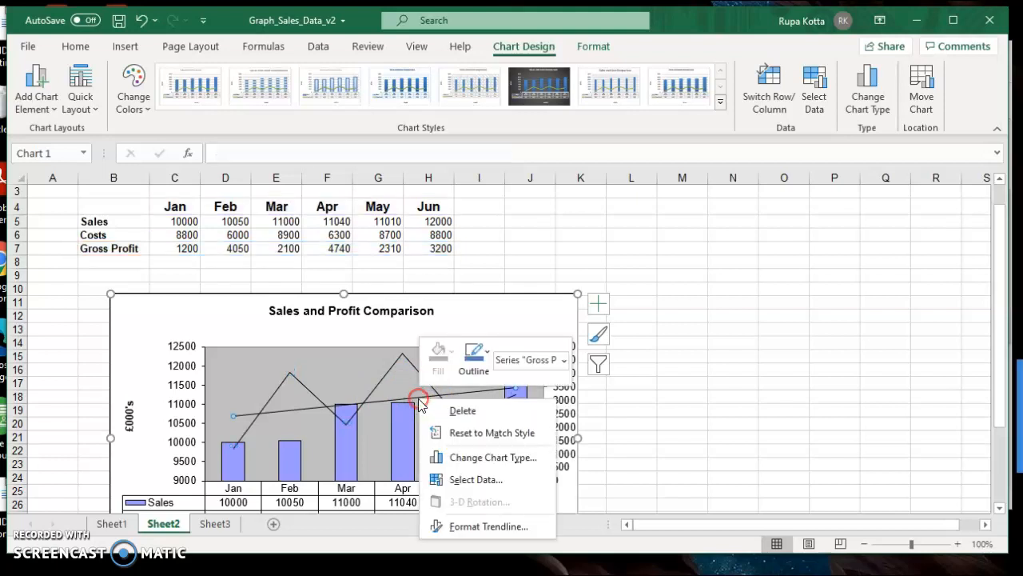
{"action": "left_click", "coordinate": [468, 527]}
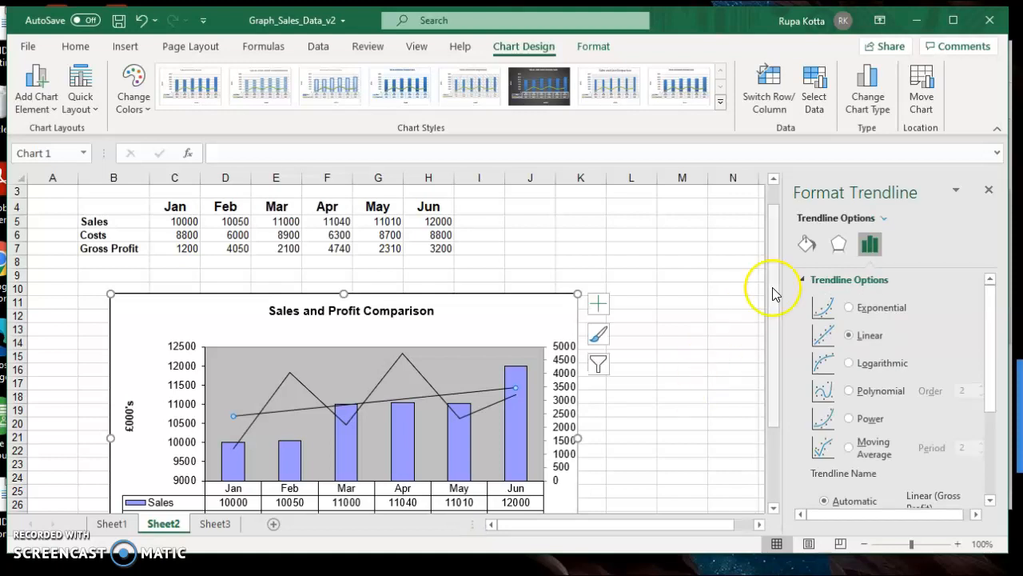
{"action": "left_click", "coordinate": [807, 245]}
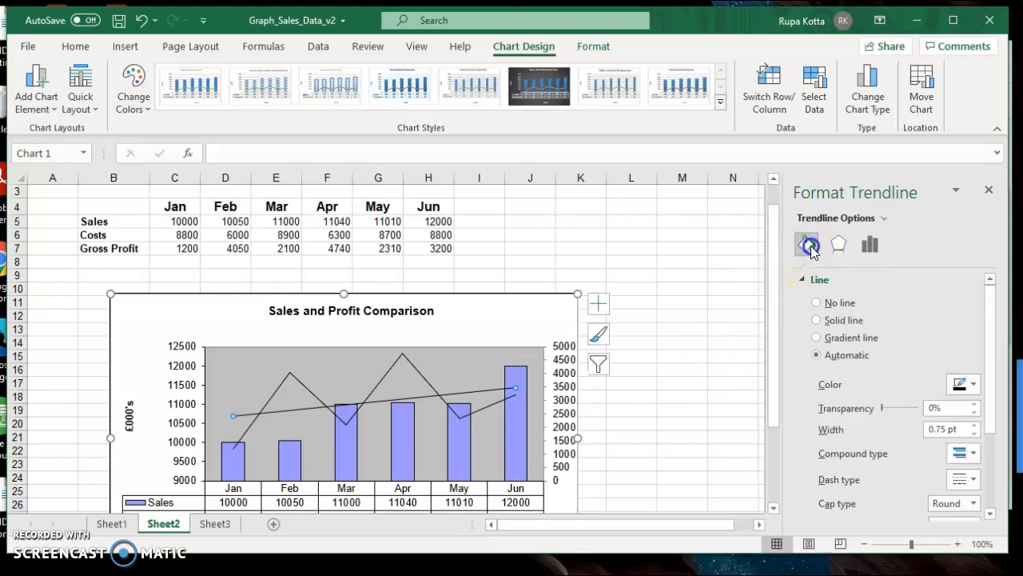
{"action": "left_click", "coordinate": [974, 426]}
{"action": "left_click", "coordinate": [974, 426]}
{"action": "left_click", "coordinate": [973, 426]}
{"action": "left_click", "coordinate": [974, 426]}
{"action": "left_click", "coordinate": [973, 426]}
{"action": "left_click", "coordinate": [974, 426]}
{"action": "left_click", "coordinate": [973, 426]}
{"action": "left_click", "coordinate": [974, 426]}
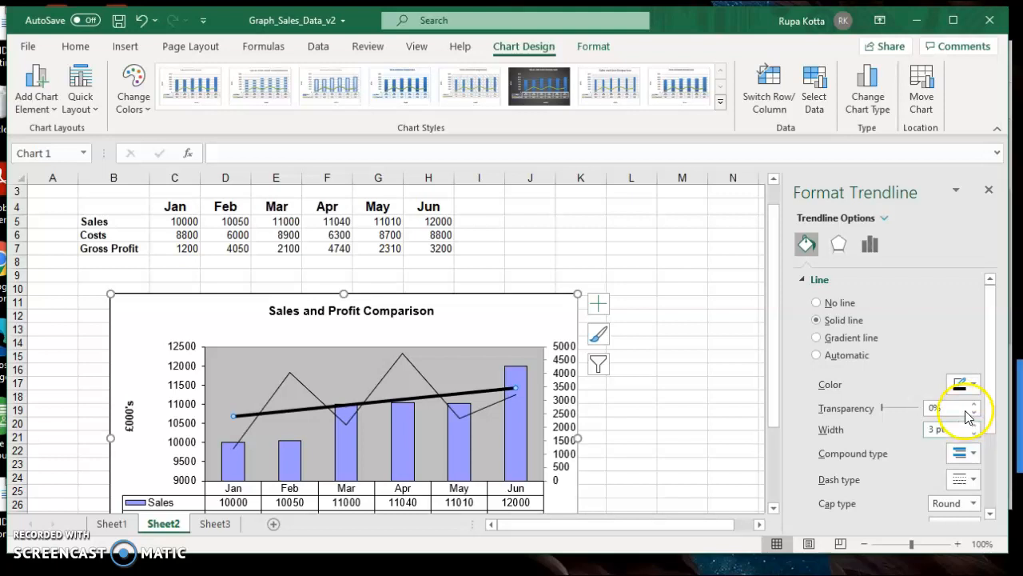
Colour the Gross Profit trendline standard green and close its formatting options
{"action": "left_click", "coordinate": [973, 385]}
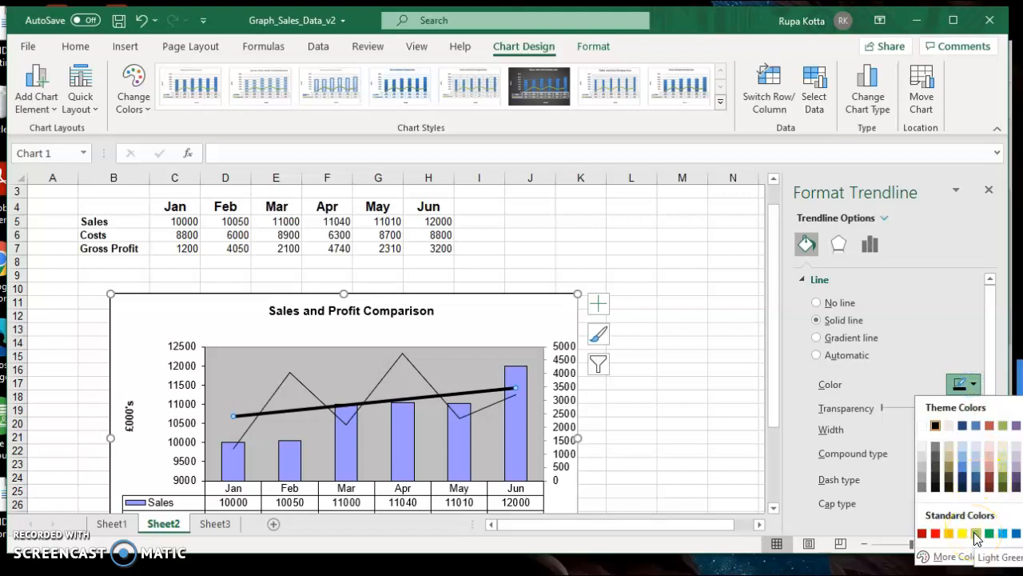
{"action": "left_click", "coordinate": [994, 533]}
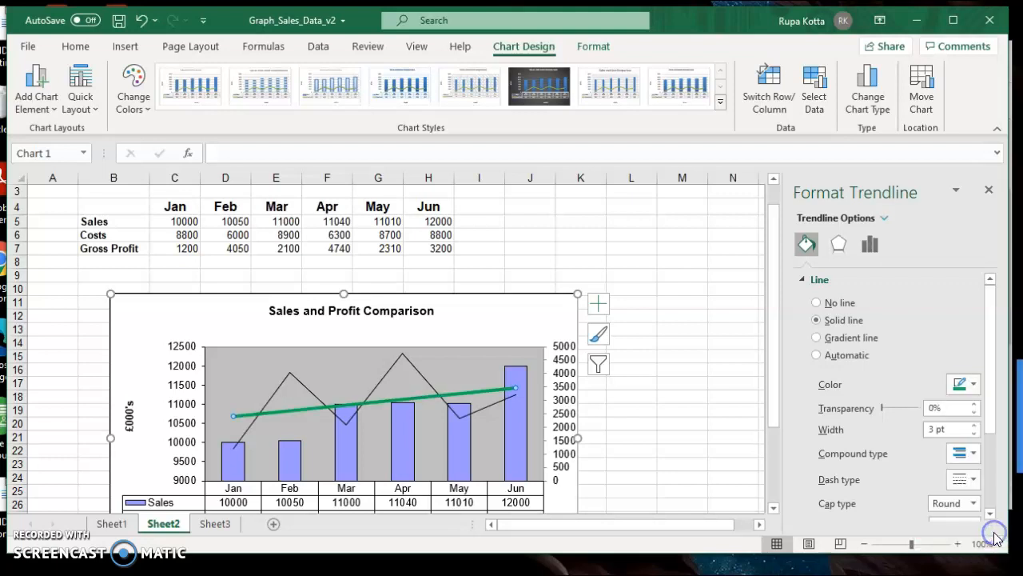
{"action": "left_click", "coordinate": [727, 435]}
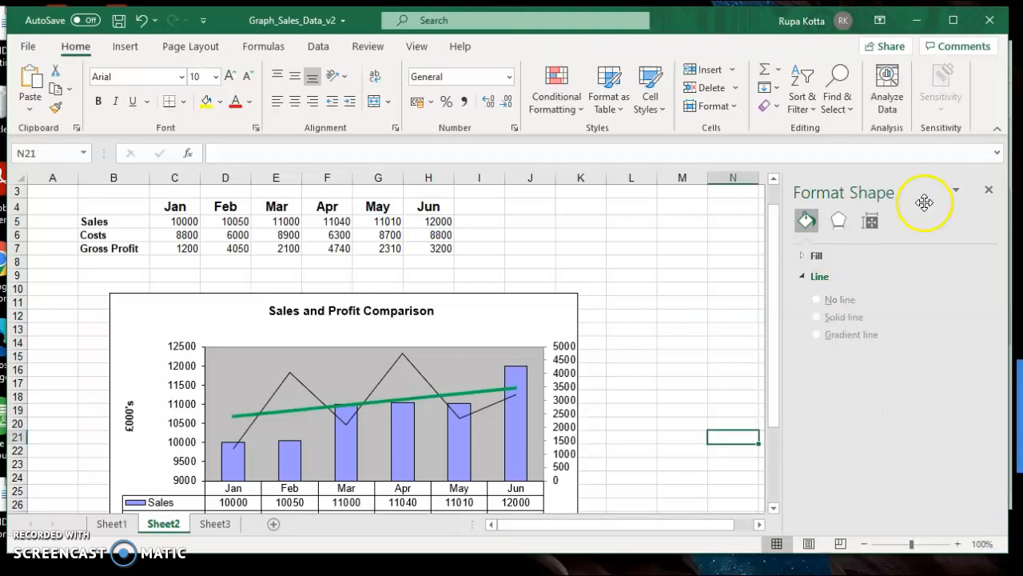
{"action": "left_click", "coordinate": [987, 191]}
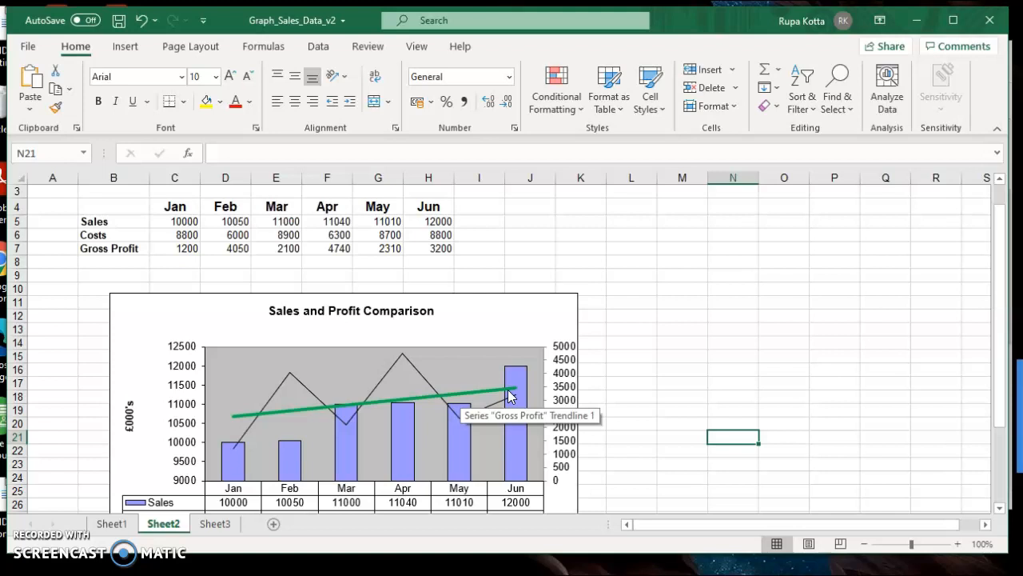
Check the remaining exercise instructions on Sheet3, including the file-saving instruction (i), and return to Sheet2
{"action": "left_click", "coordinate": [218, 523]}
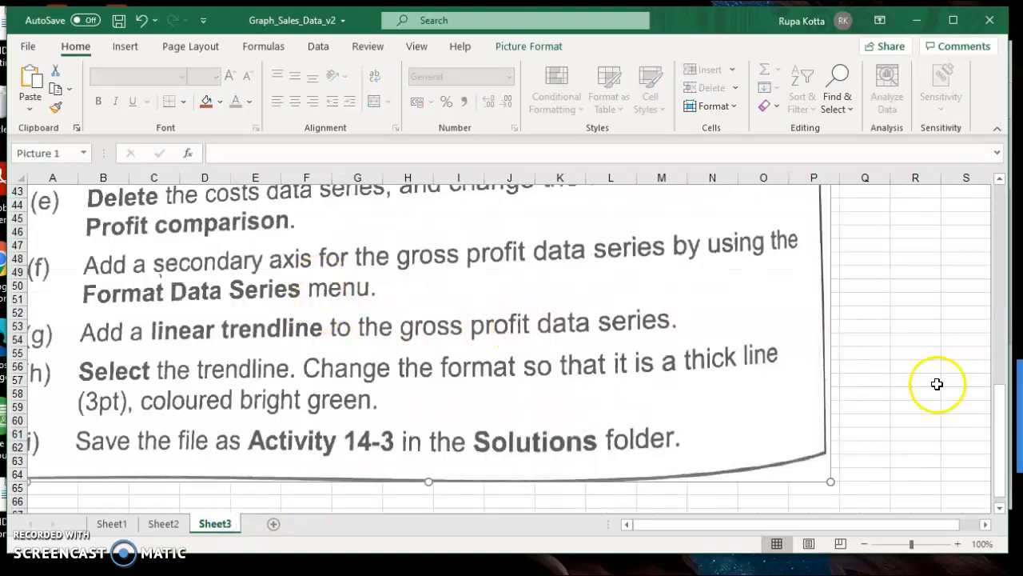
{"action": "mouse_move", "coordinate": [1000, 429]}
{"action": "left_mouse_down"}
{"action": "mouse_move", "coordinate": [999, 231]}
{"action": "mouse_move", "coordinate": [1005, 436]}
{"action": "left_mouse_up"}
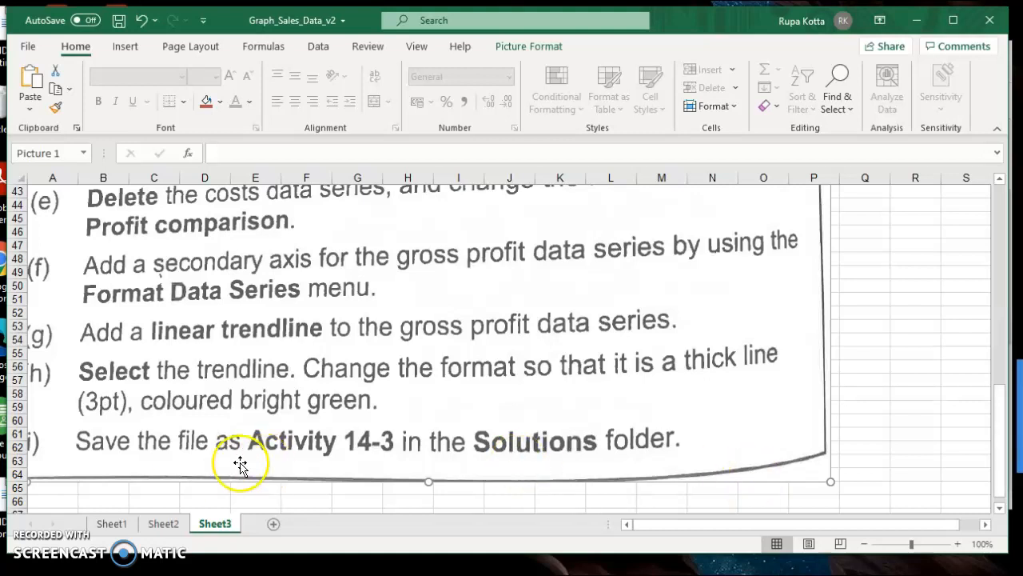
{"action": "left_click", "coordinate": [166, 523]}
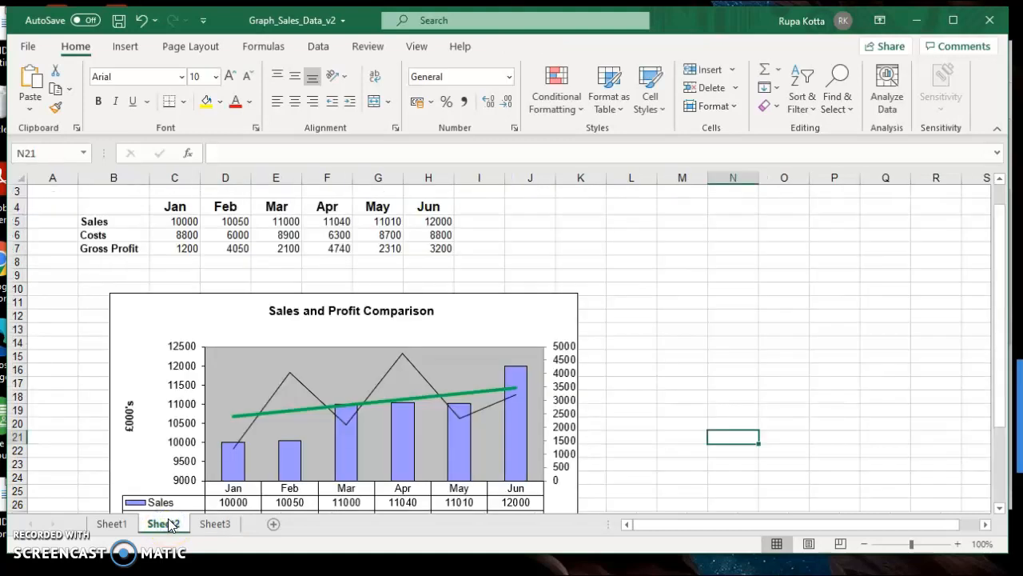